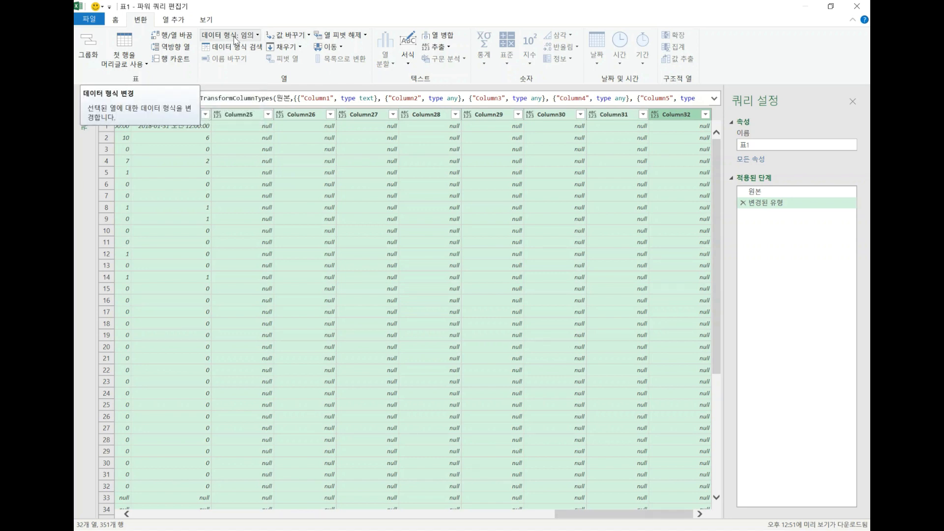
# Change the data type of all the selected columns to text (텍스트).
pyautogui.click(235, 37)
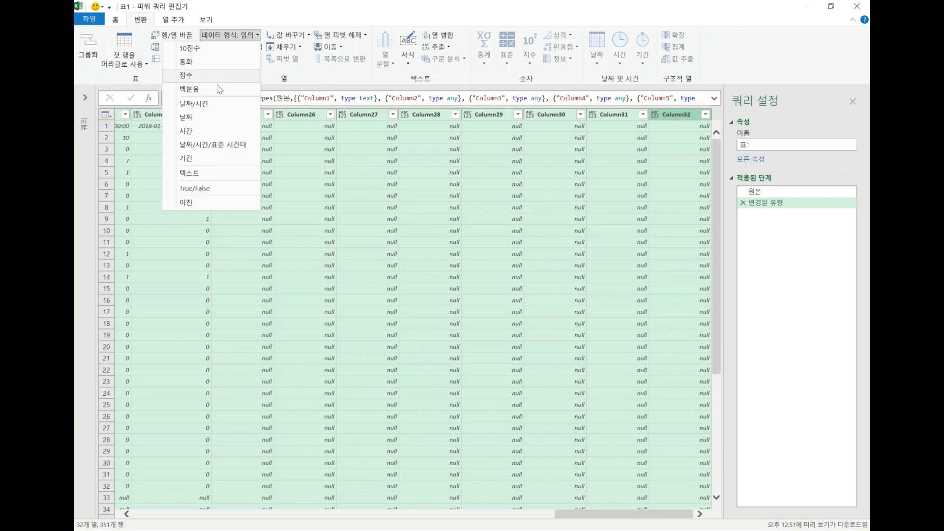
pyautogui.click(211, 173)
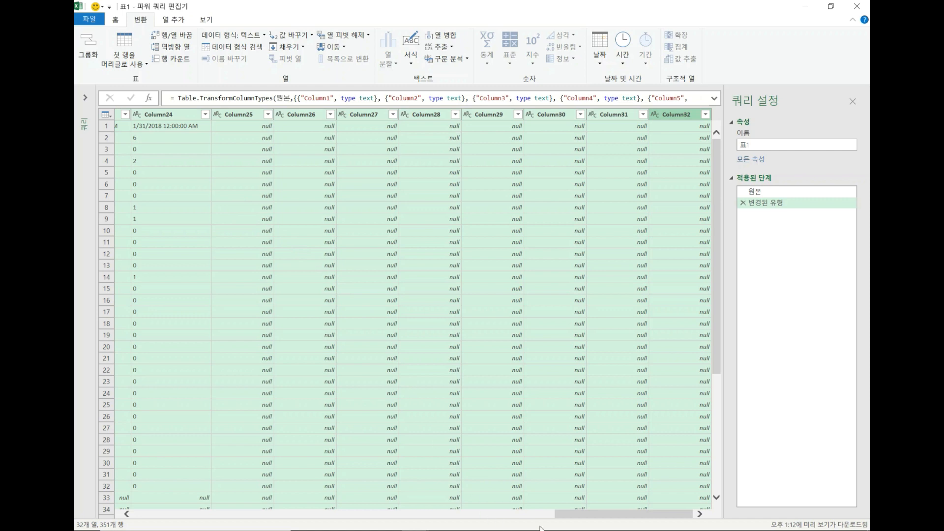
# Duplicate Column2 and parse the text in the duplicated column as dates.
pyautogui.moveTo(568, 515); pyautogui.dragTo(147, 516)
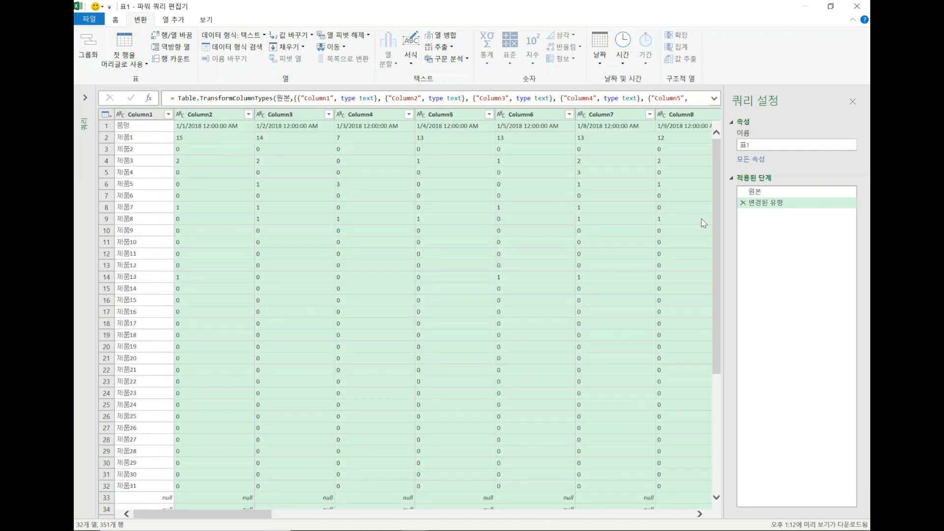
pyautogui.click(213, 117)
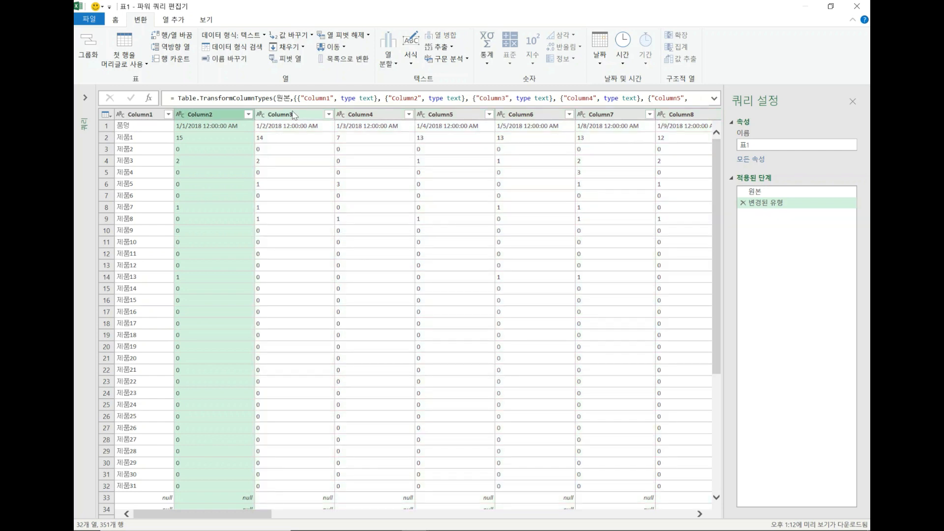
pyautogui.click(227, 123)
pyautogui.click(294, 117)
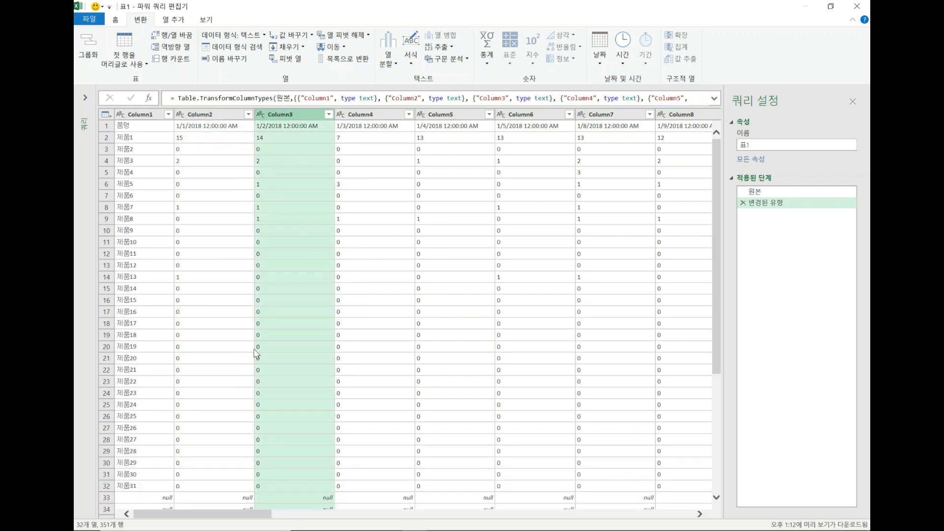
pyautogui.click(222, 116)
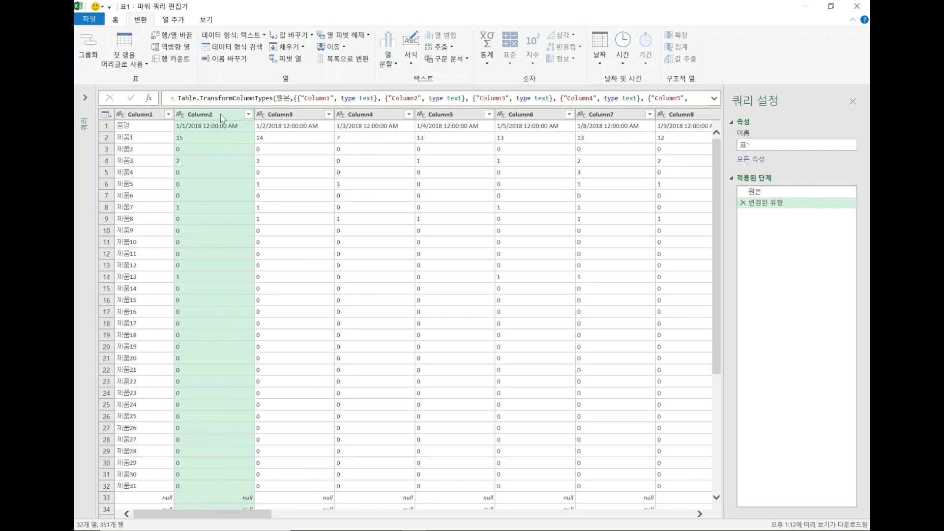
pyautogui.rightClick(220, 114)
pyautogui.click(254, 156)
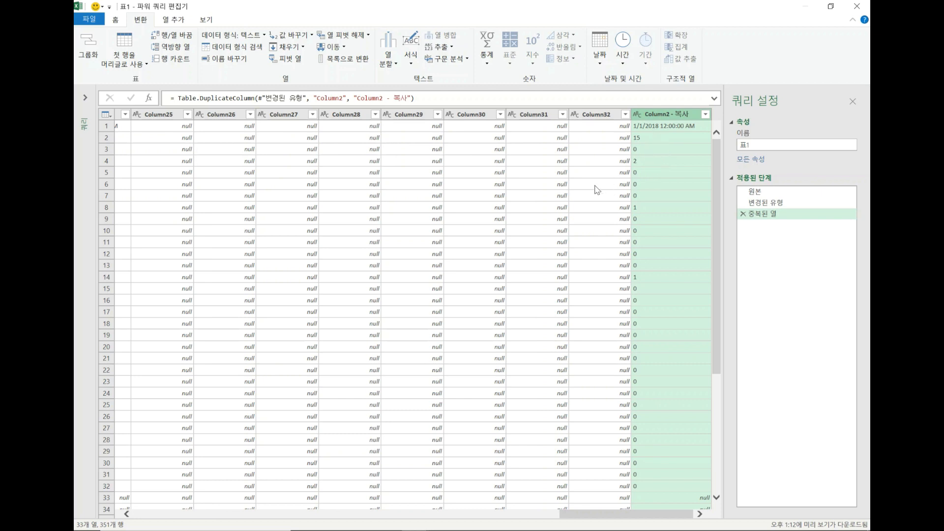
pyautogui.click(597, 67)
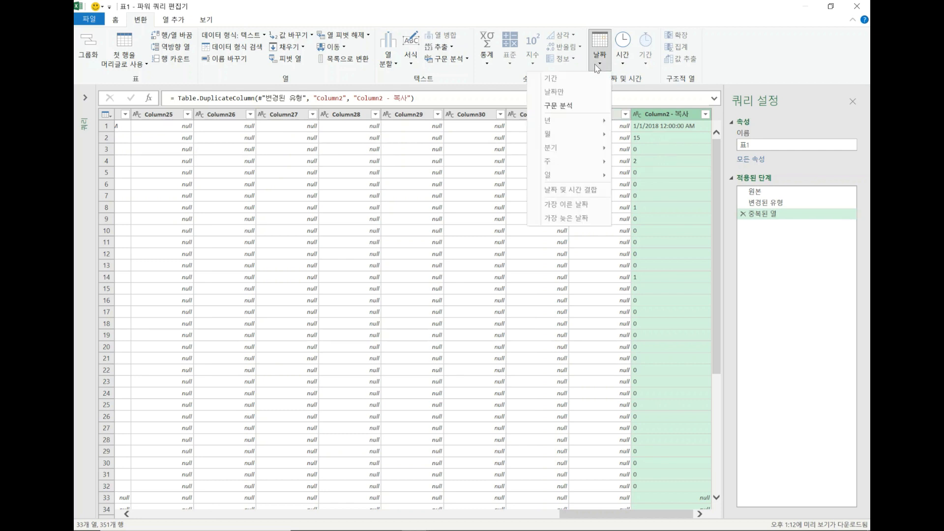
pyautogui.click(577, 106)
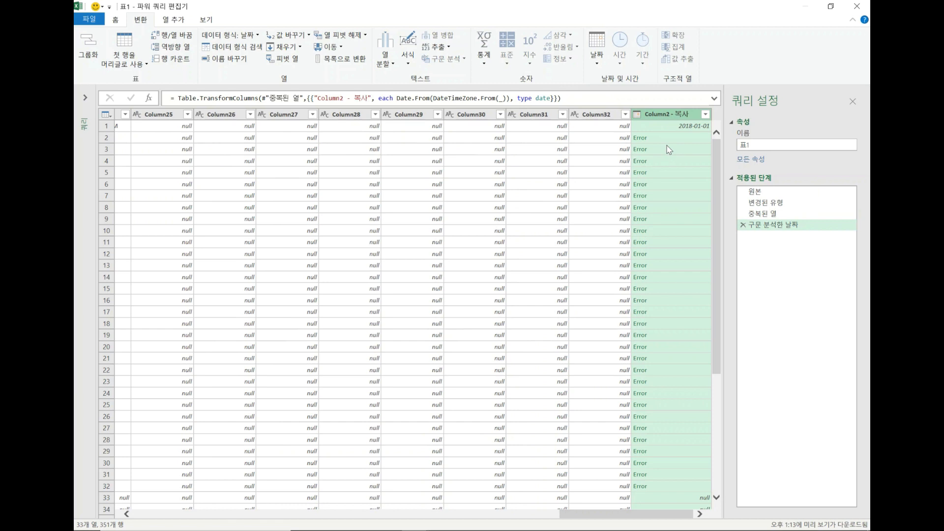
# Replace the errors in the duplicated date column with null and fill its dates downward.
pyautogui.click(308, 36)
pyautogui.click(290, 62)
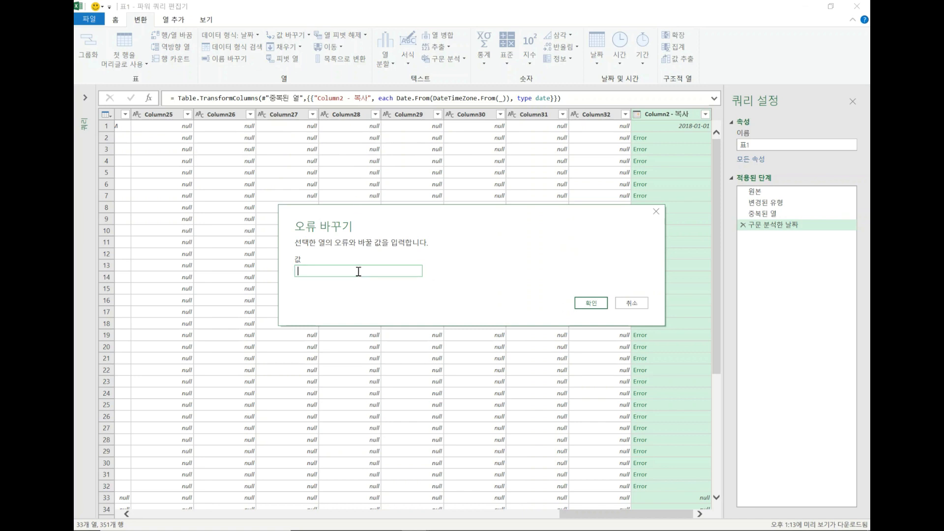
pyautogui.write('null')
pyautogui.click(585, 304)
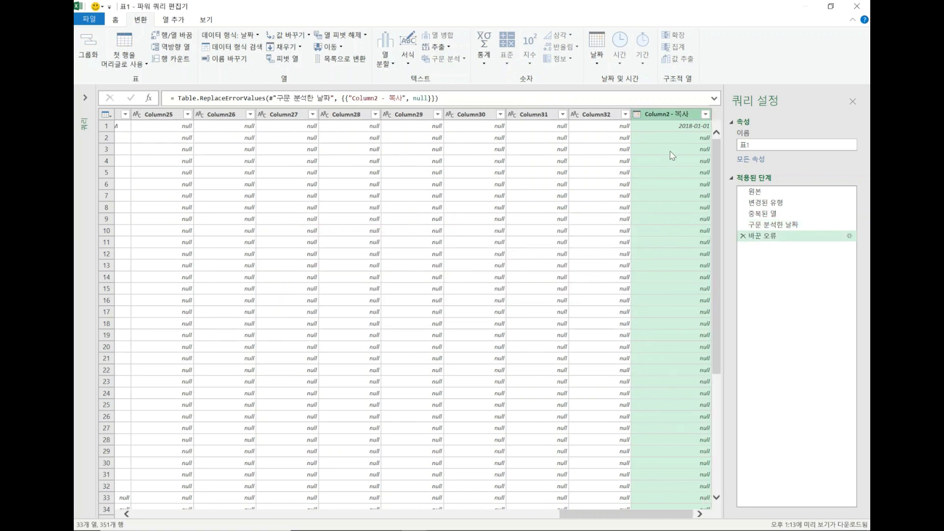
pyautogui.click(299, 47)
pyautogui.click(278, 59)
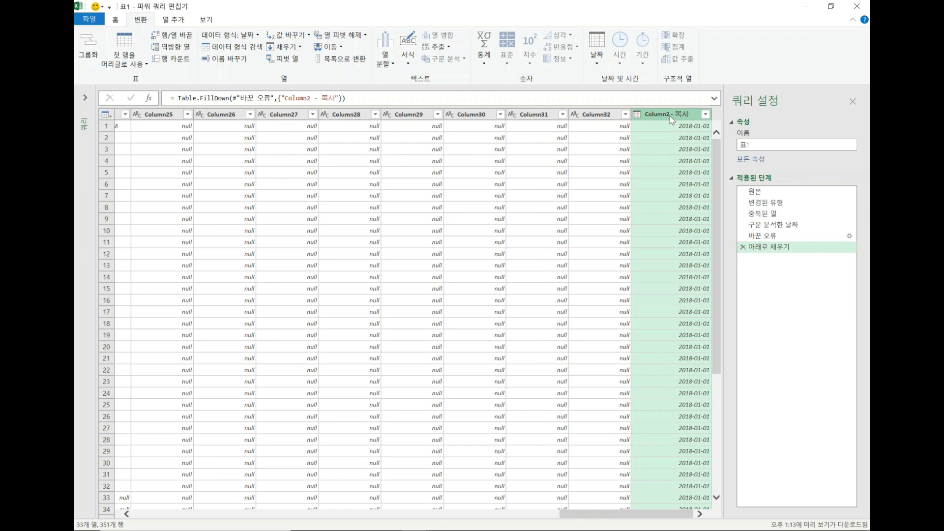
# Start grouping the rows by the duplicated Column2 and name the new grouped column g.
pyautogui.click(90, 47)
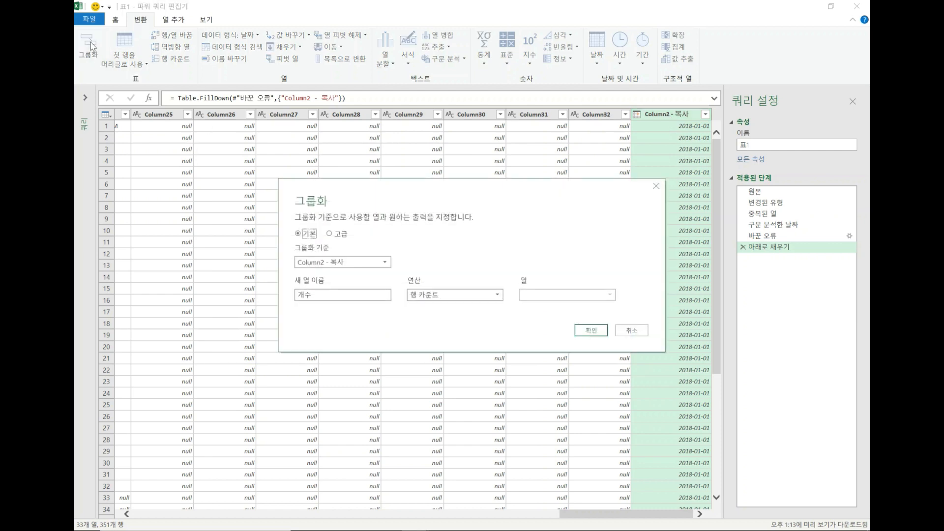
pyautogui.doubleClick(352, 294)
pyautogui.write('g')
pyautogui.press('BackSpace')
pyautogui.press('BackSpace')
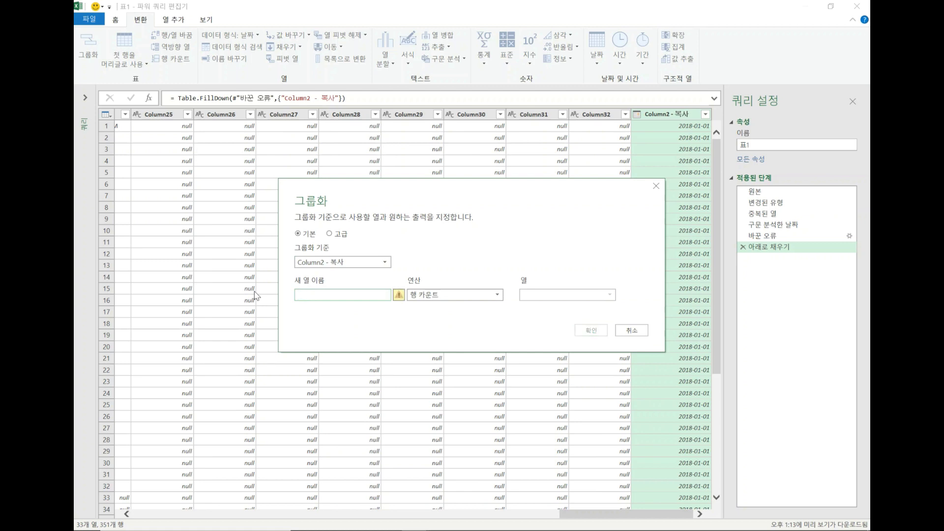
pyautogui.write("g'")
pyautogui.press('BackSpace')
pyautogui.press('BackSpace')
pyautogui.write('G')
pyautogui.press('BackSpace')
pyautogui.write('g')
# Set the grouping operation to all rows (모든 행) and apply the grouping.
pyautogui.click(432, 297)
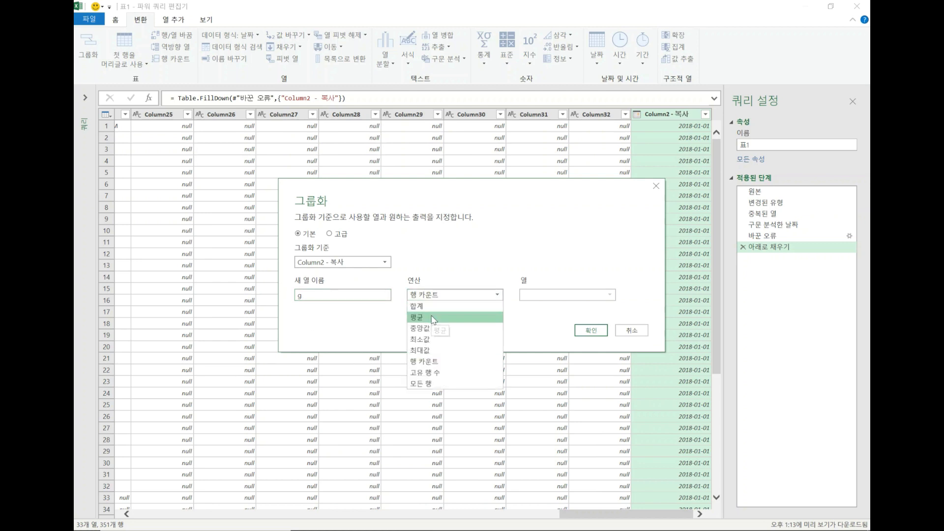
pyautogui.click(346, 299)
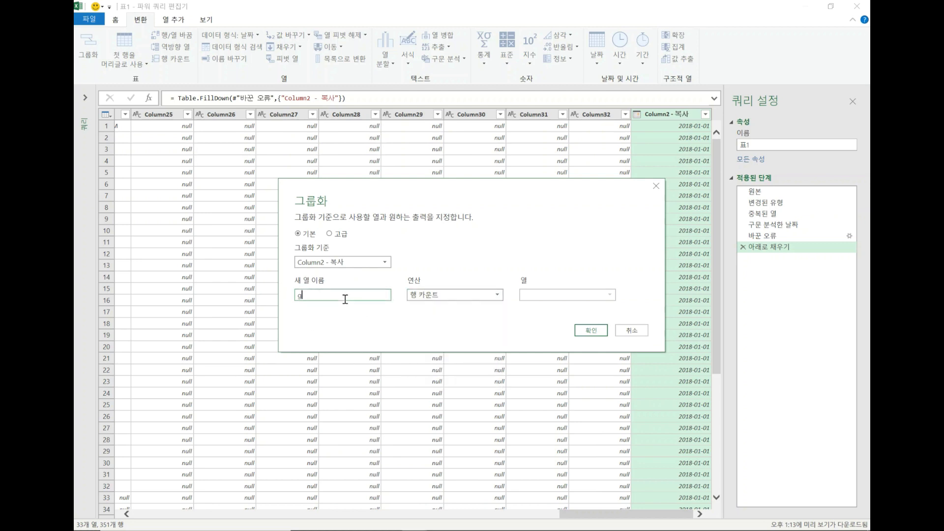
pyautogui.click(441, 297)
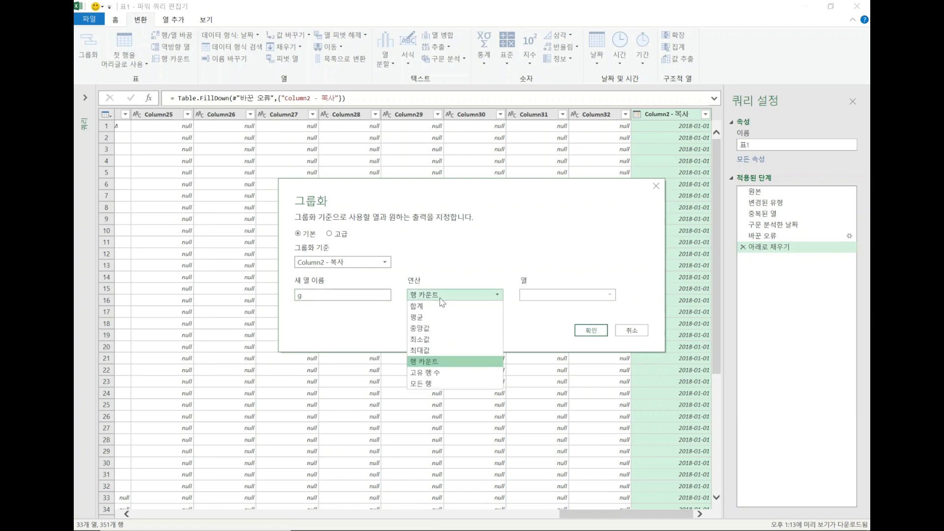
pyautogui.click(435, 385)
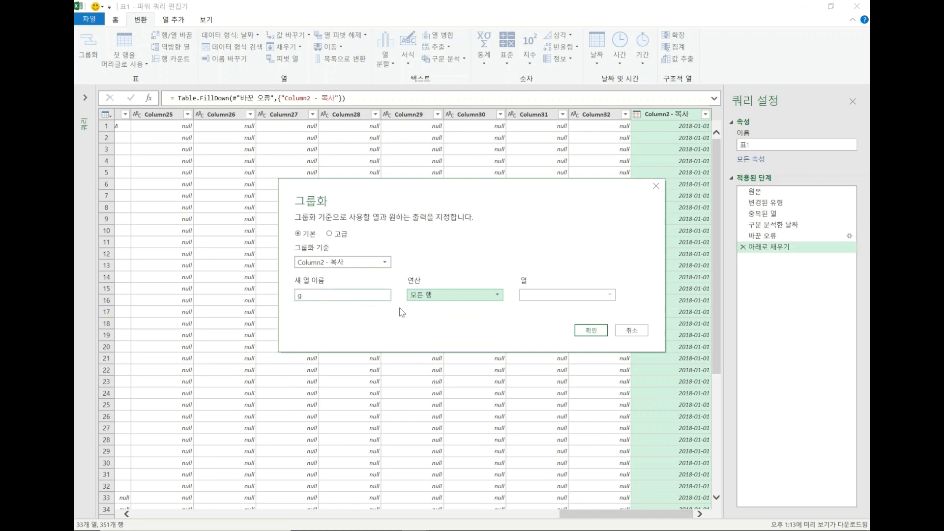
pyautogui.click(590, 330)
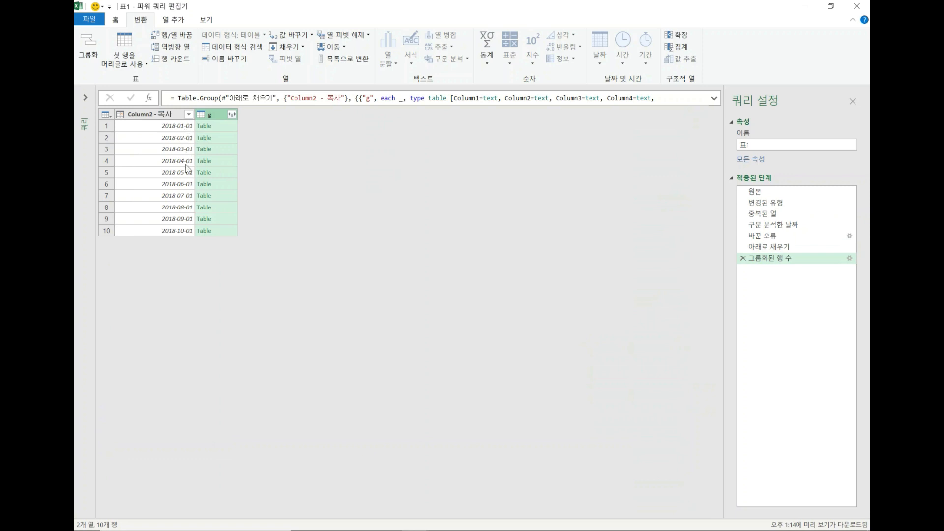
# Examine the nested tables in column g for 2018-01-01, 2018-02-01 and 2018-03-01 across their columns, ending on the 2018-01-01 table.
pyautogui.click(231, 131)
pyautogui.moveTo(490, 451); pyautogui.dragTo(479, 254)
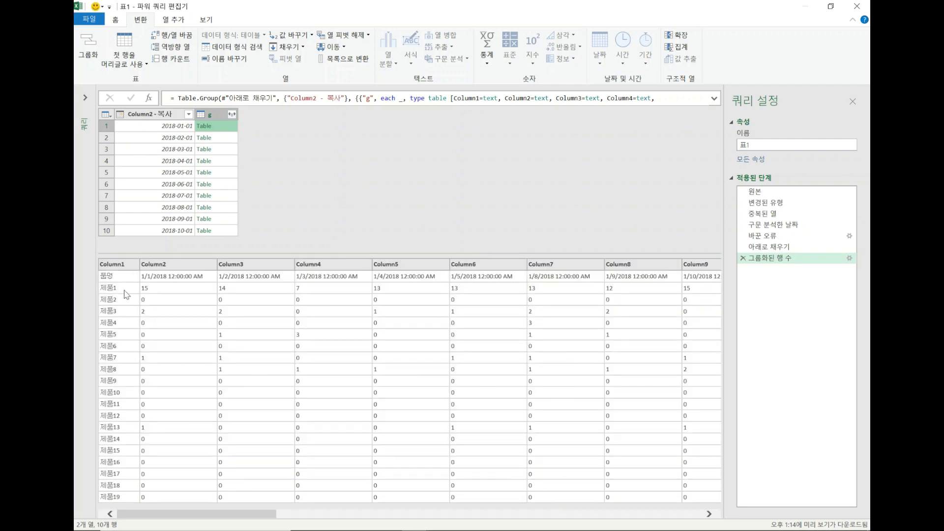
pyautogui.moveTo(220, 518); pyautogui.dragTo(671, 510)
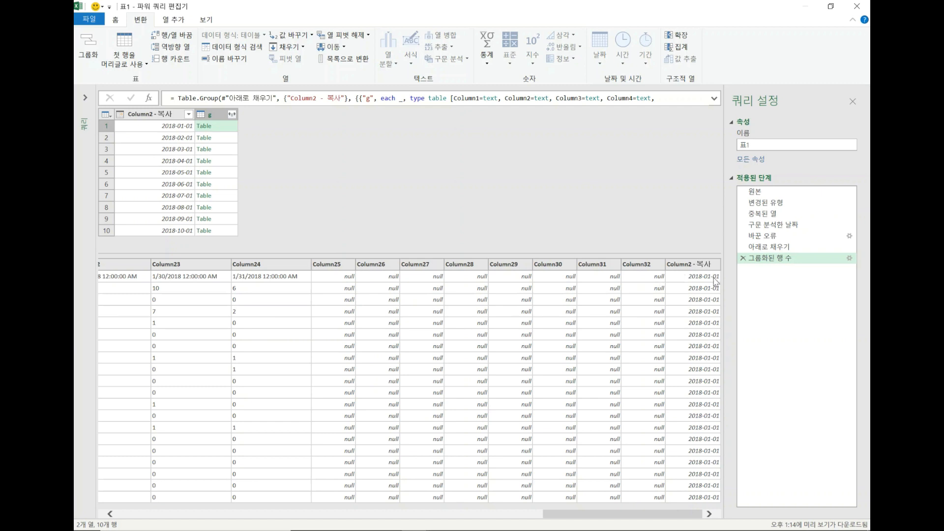
pyautogui.click(225, 139)
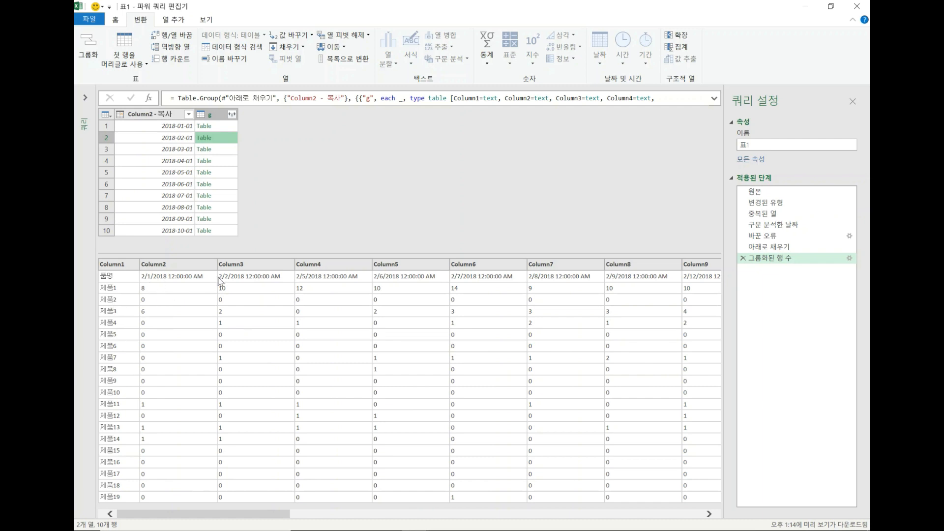
pyautogui.moveTo(254, 514); pyautogui.dragTo(691, 500)
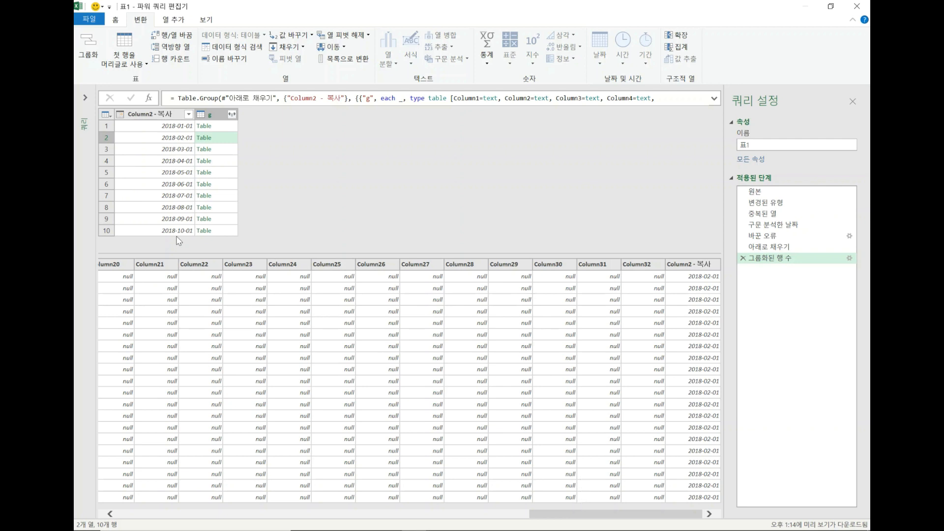
pyautogui.moveTo(584, 514)
pyautogui.mouseDown()
pyautogui.moveTo(565, 517)
pyautogui.moveTo(574, 514)
pyautogui.mouseUp()
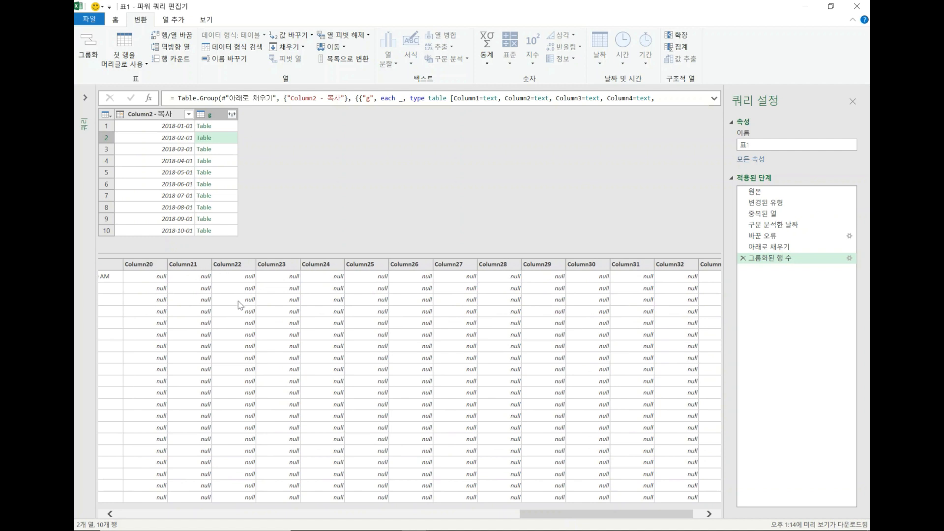
pyautogui.moveTo(544, 519); pyautogui.dragTo(633, 513)
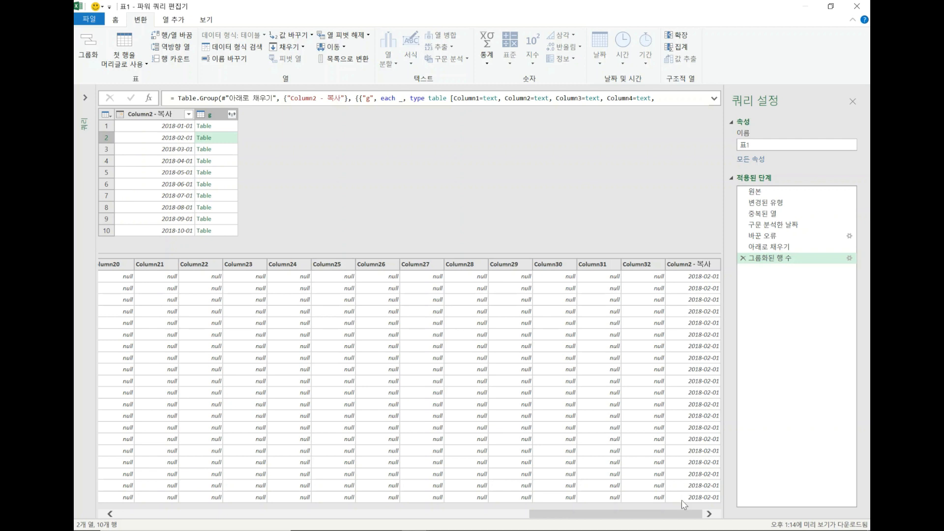
pyautogui.click(220, 154)
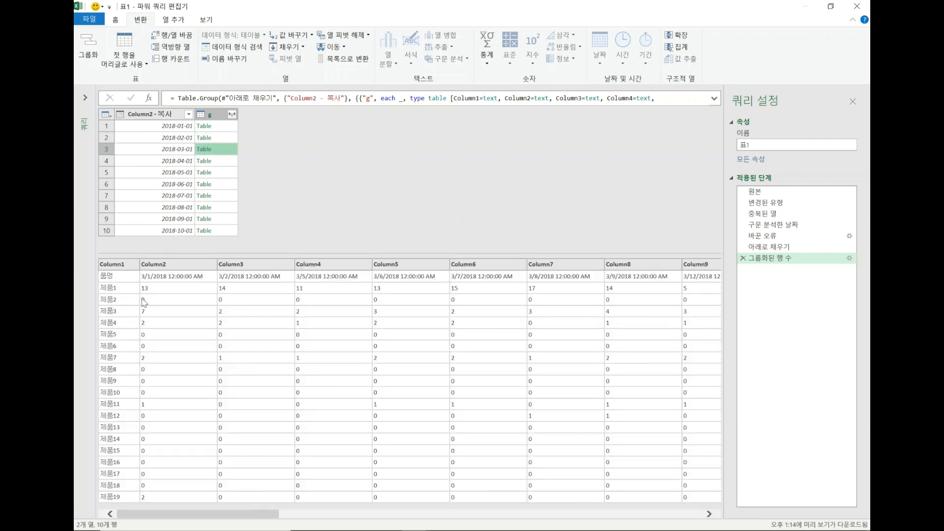
pyautogui.moveTo(243, 512); pyautogui.dragTo(147, 486)
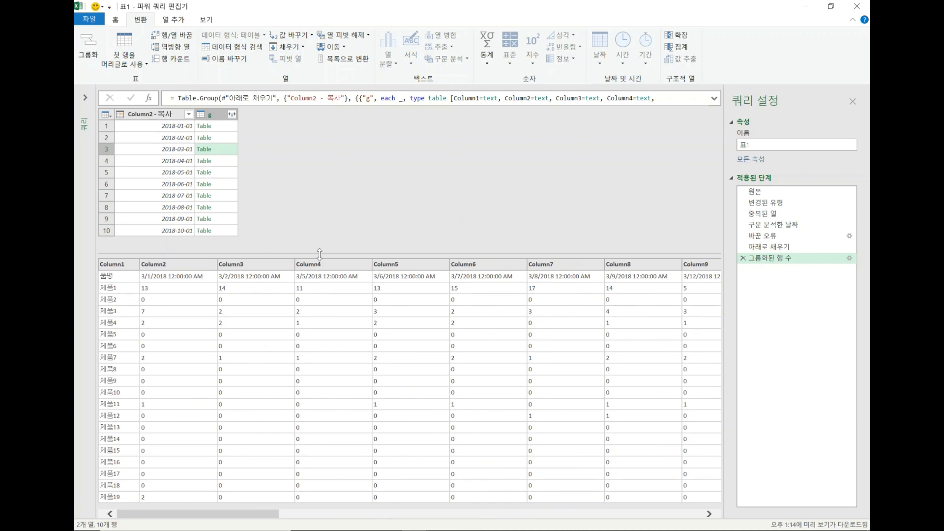
pyautogui.moveTo(319, 253); pyautogui.dragTo(320, 331)
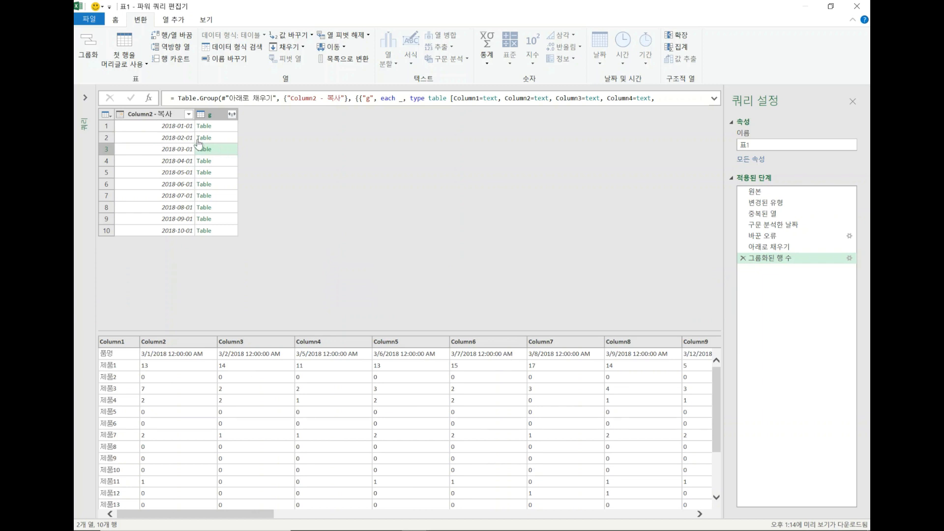
pyautogui.click(177, 127)
pyautogui.click(227, 127)
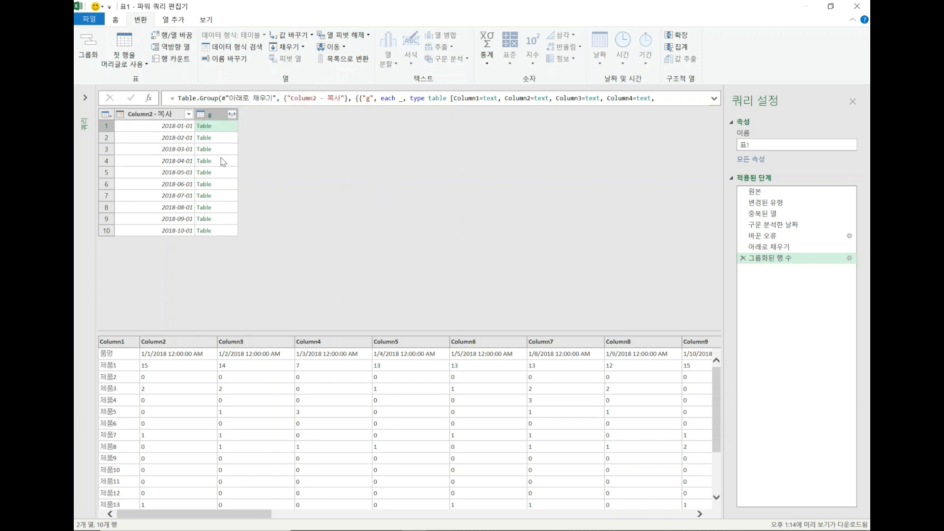
# Start a custom column and name it 글머리.
pyautogui.click(172, 20)
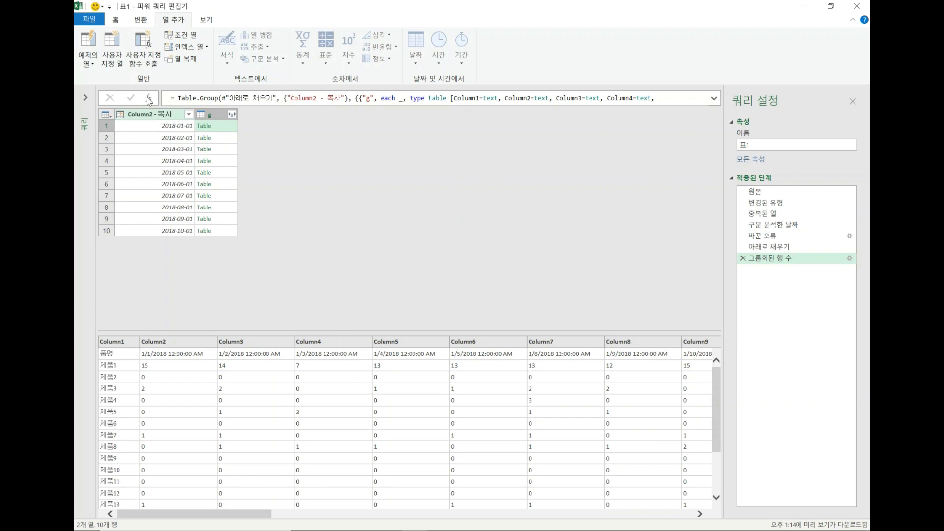
pyautogui.click(112, 51)
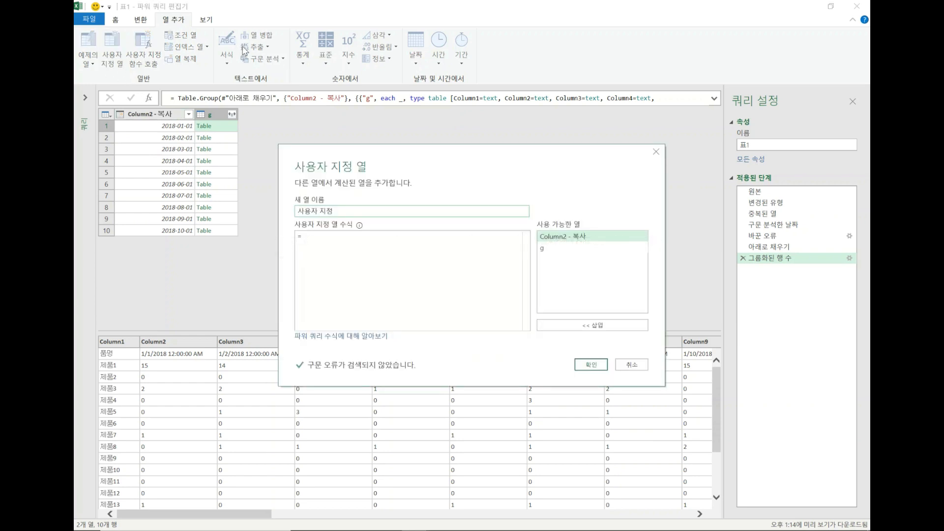
pyautogui.click(319, 242)
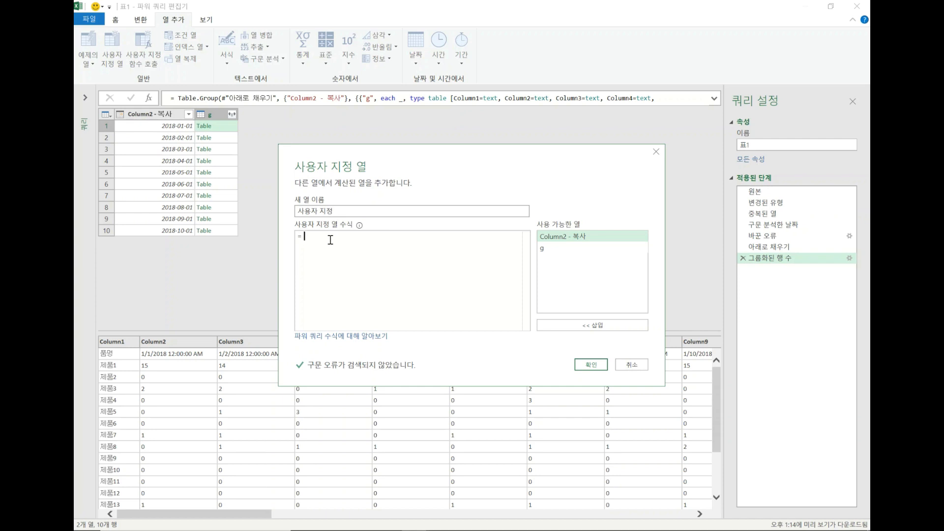
pyautogui.moveTo(345, 213); pyautogui.dragTo(283, 223)
pyautogui.write('금')
pyautogui.write('머리')
# Start the 글머리 column's formula with the Table.PromoteHeaders function.
pyautogui.click(340, 238)
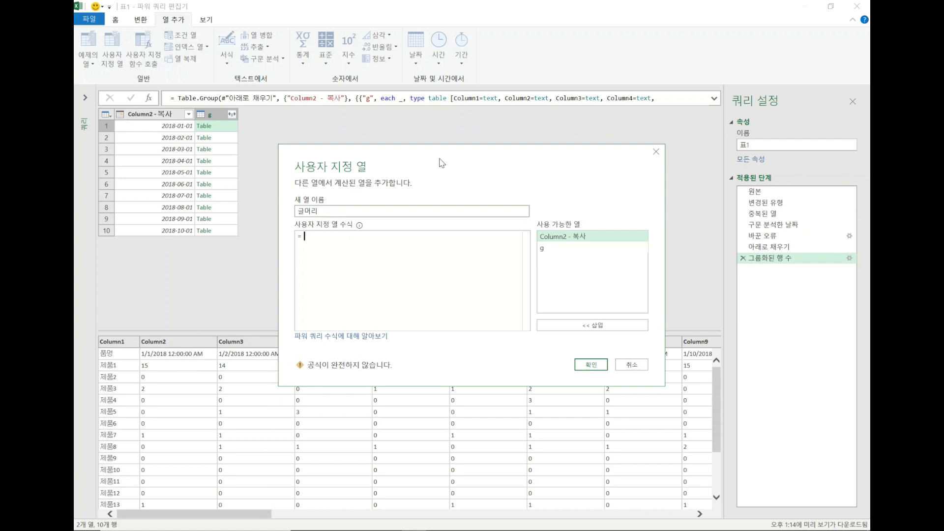
pyautogui.moveTo(438, 158); pyautogui.dragTo(493, 106)
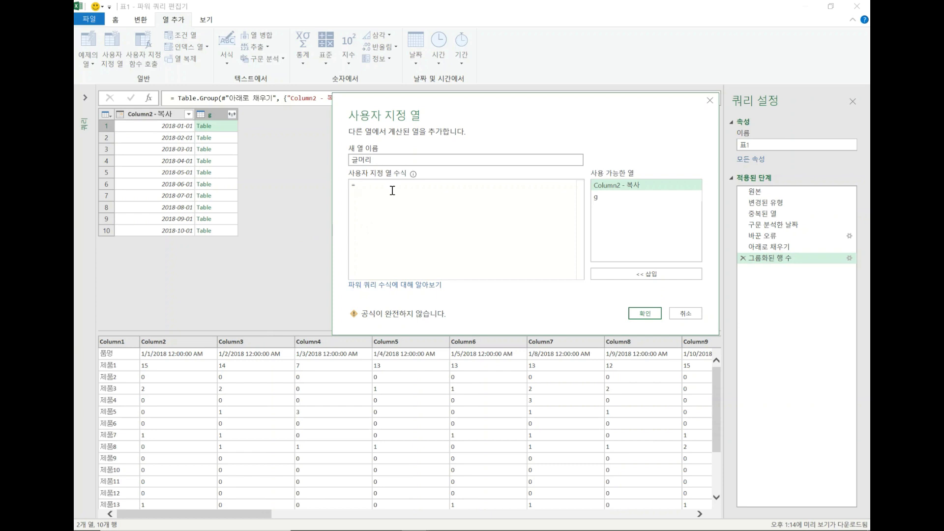
pyautogui.write('Table.')
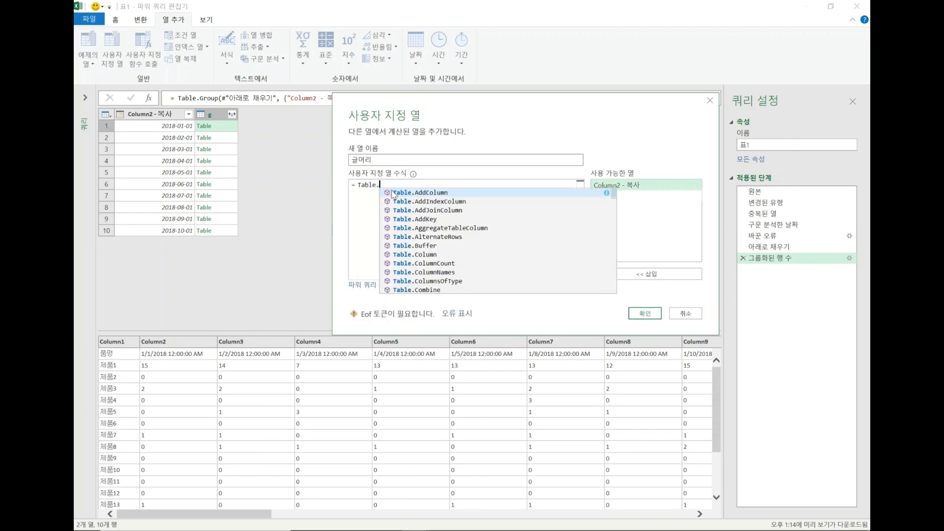
pyautogui.press('Escape')
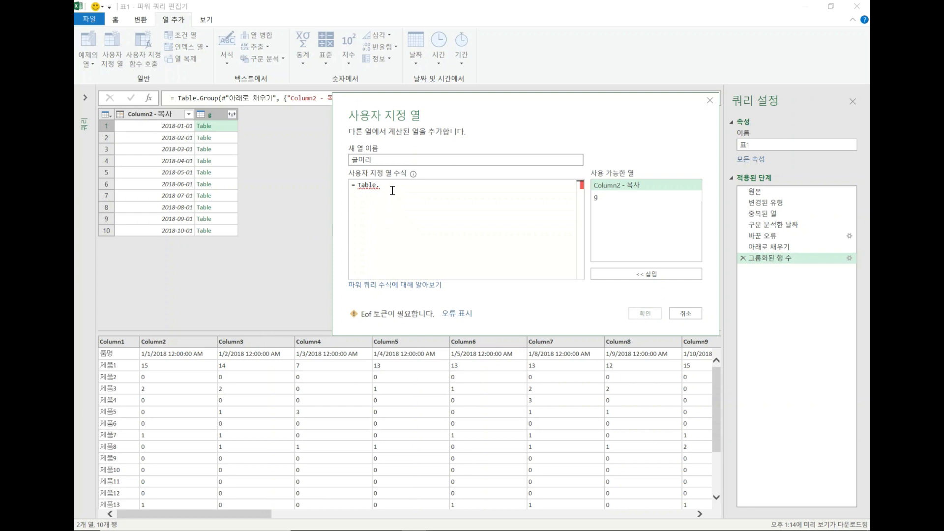
pyautogui.write('Pr')
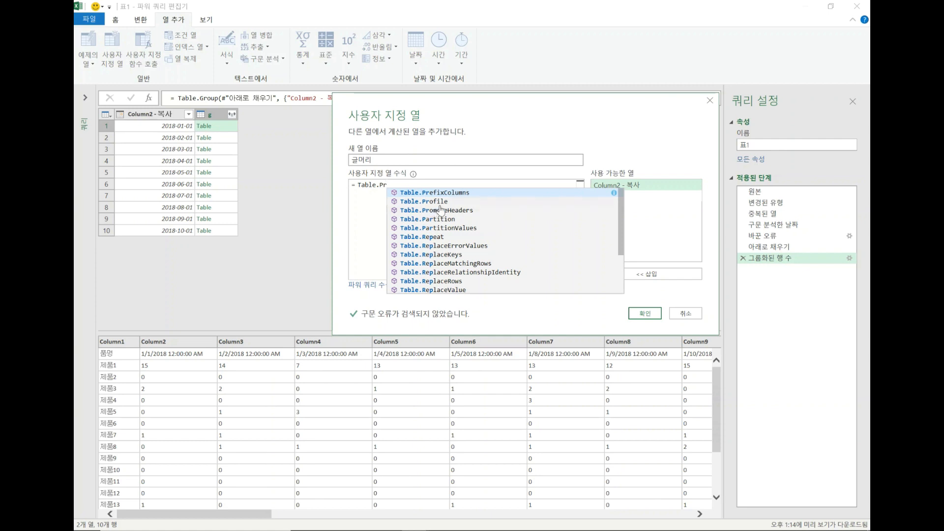
pyautogui.click(470, 210)
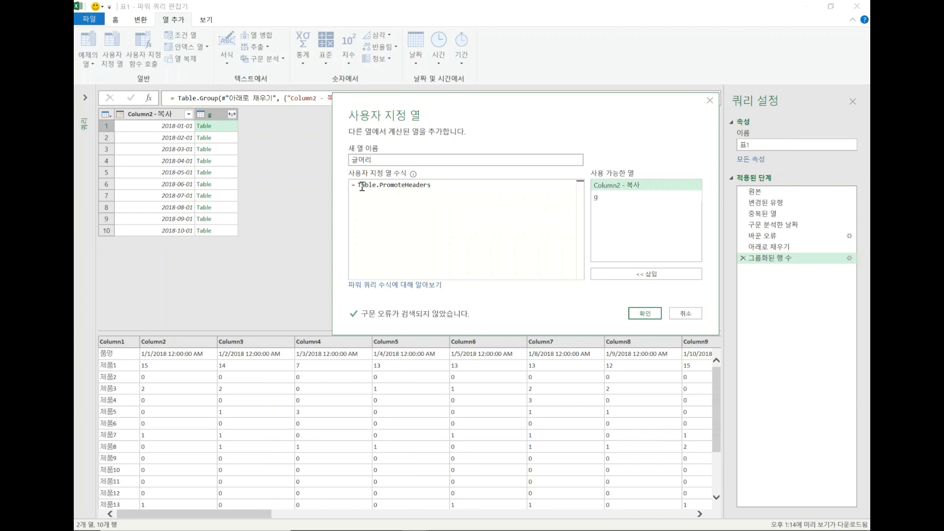
# Complete the formula as Table.PromoteHeaders([g]), add the column, and compare the 2018-01-01 nested tables in g and 글머리.
pyautogui.click(379, 185)
pyautogui.write('(')
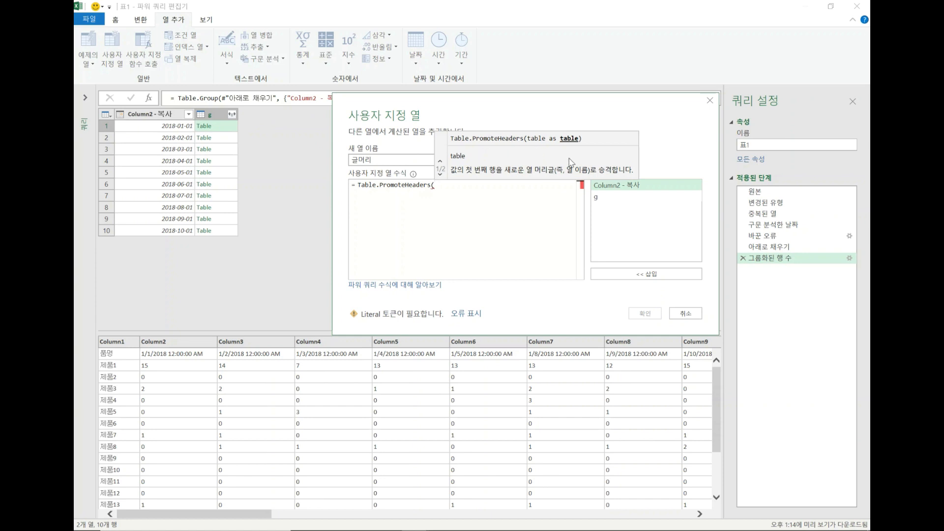
pyautogui.doubleClick(599, 202)
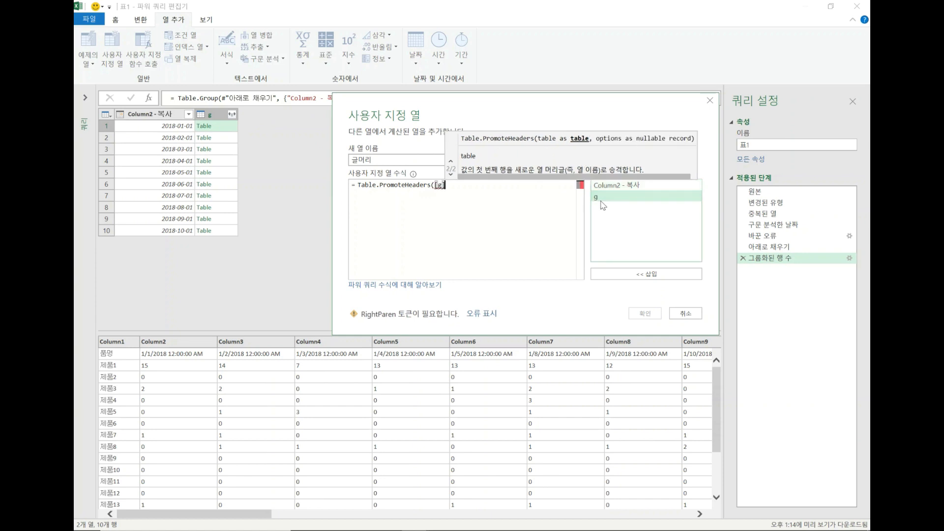
pyautogui.write(')')
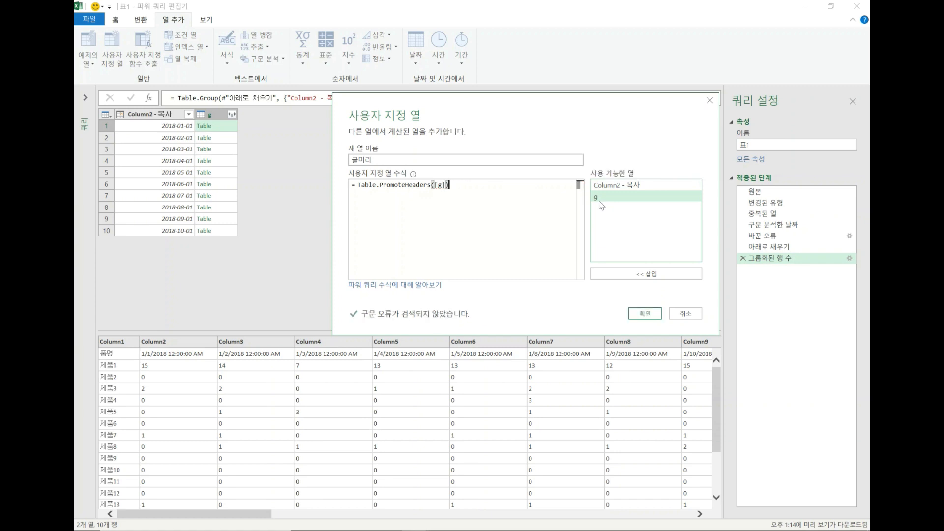
pyautogui.click(645, 313)
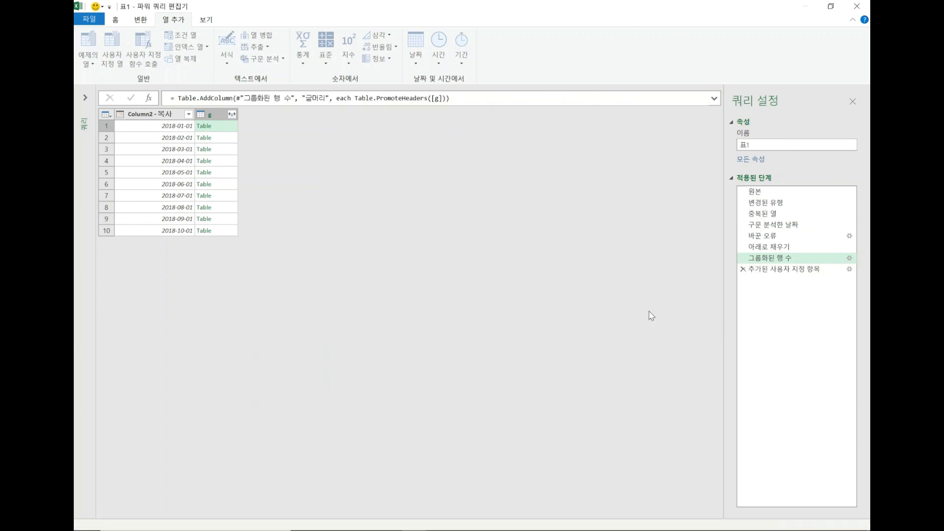
pyautogui.click(227, 129)
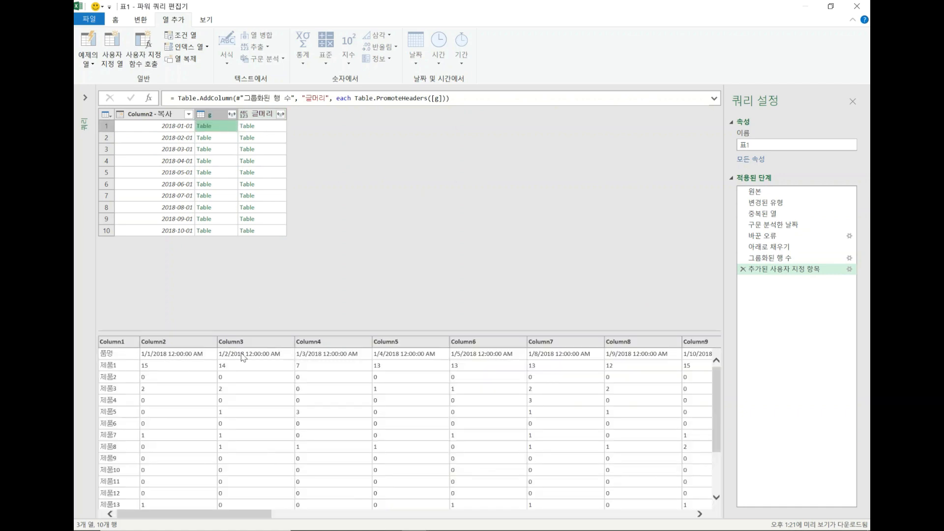
pyautogui.click(276, 125)
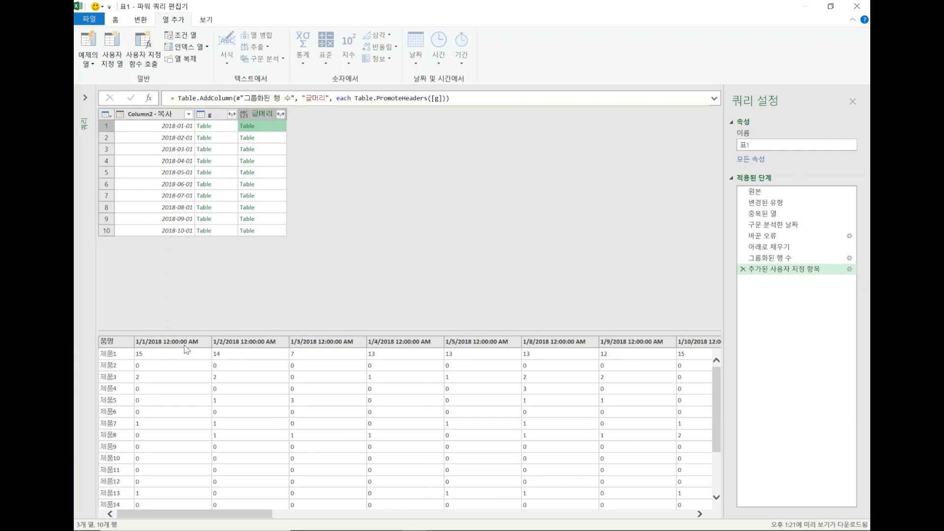
# Start another custom column and name it 언피봇.
pyautogui.click(116, 48)
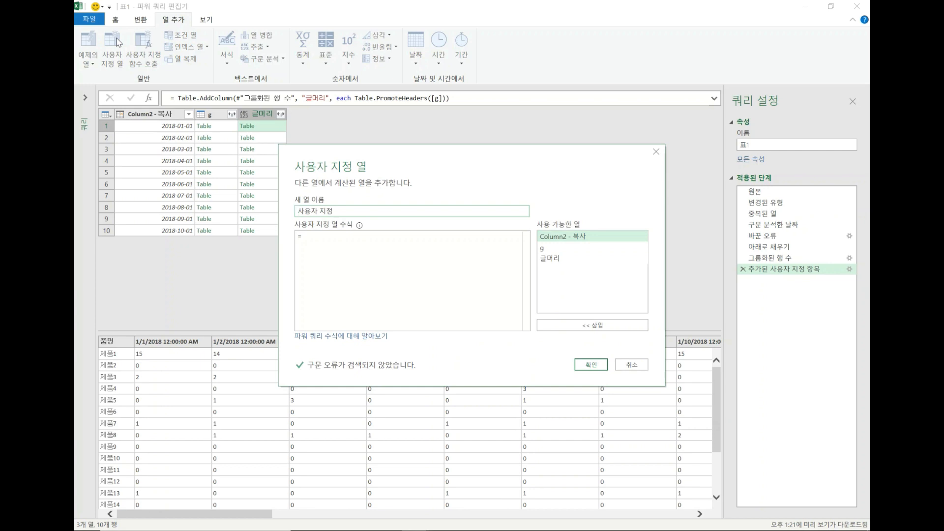
pyautogui.moveTo(344, 215); pyautogui.dragTo(277, 218)
pyautogui.write('언ㅍㅣ버ㅅ')
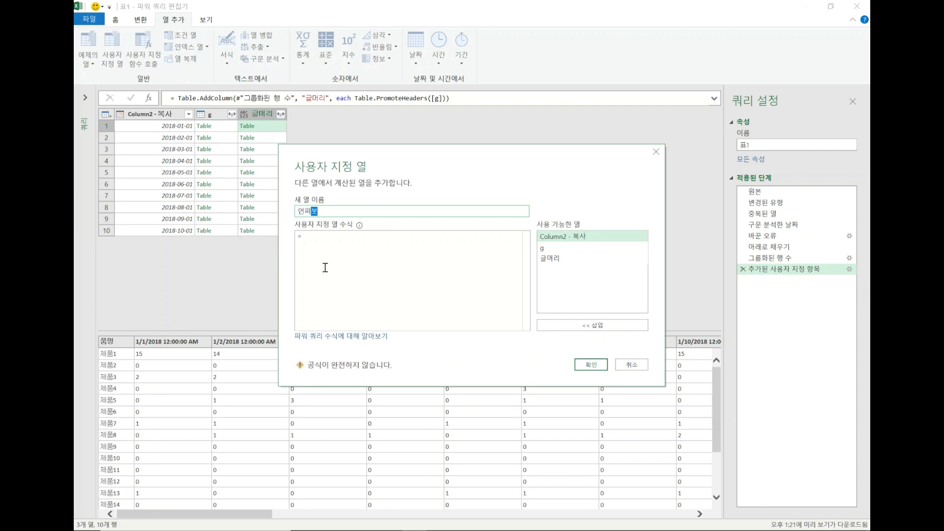
pyautogui.click(331, 243)
pyautogui.moveTo(442, 179); pyautogui.dragTo(496, 117)
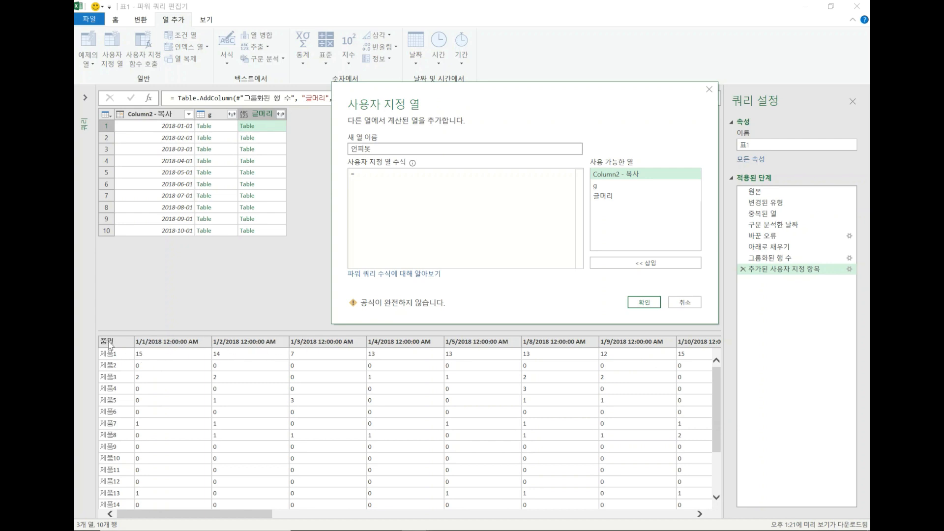
# Begin the 언피봇 formula with Table.UnpivotOtherColumns, using the 글머리 column as its table argument.
pyautogui.click(403, 179)
pyautogui.write('un')
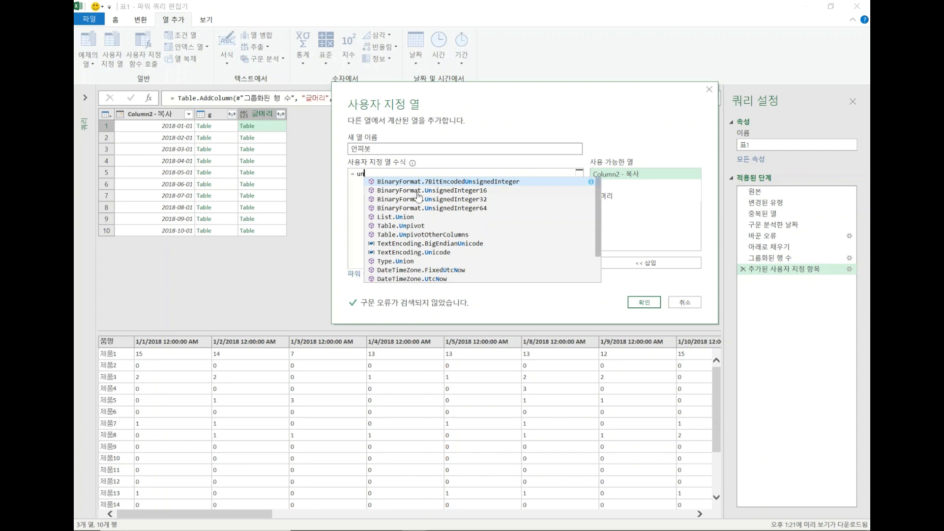
pyautogui.press('BackSpace')
pyautogui.press('BackSpace')
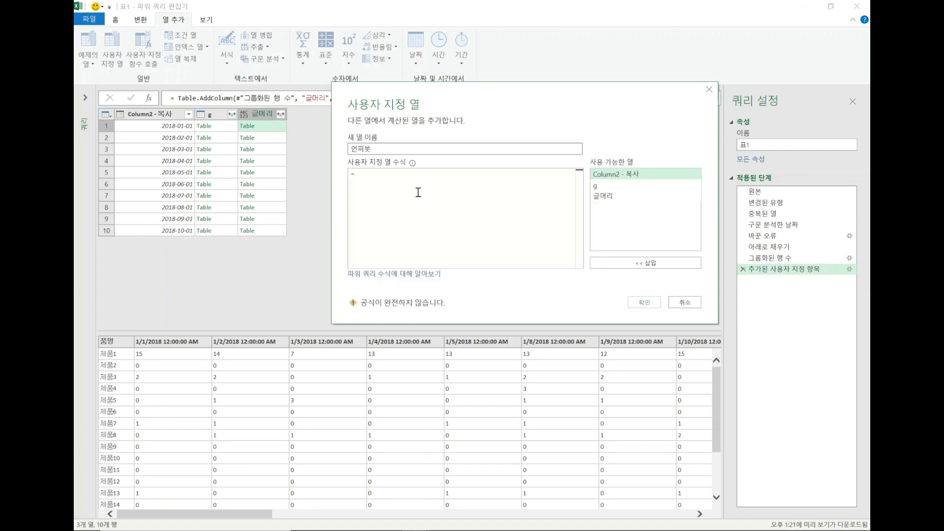
pyautogui.write('Tal')
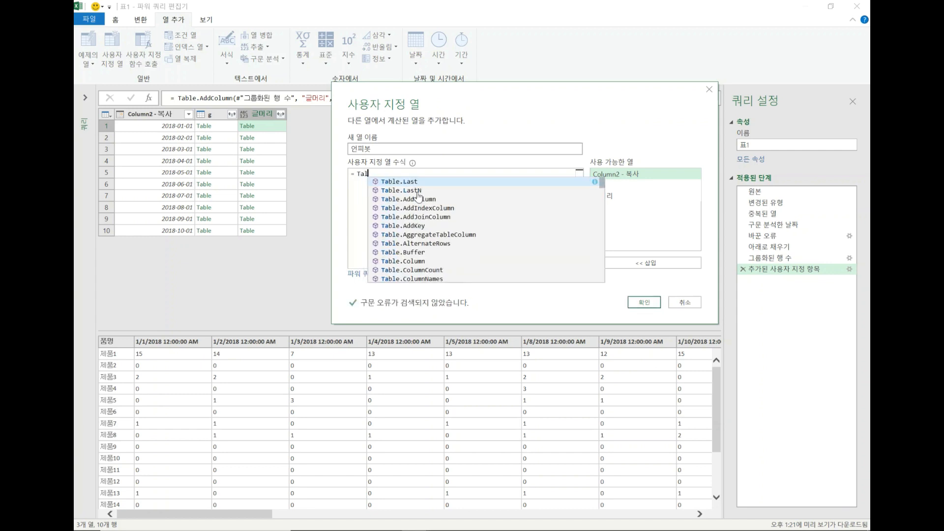
pyautogui.write('be.un')
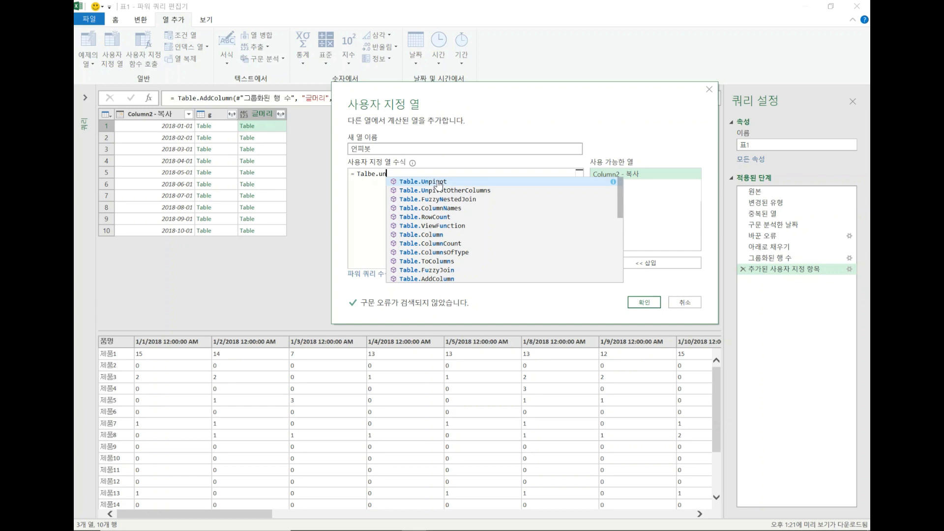
pyautogui.click(468, 191)
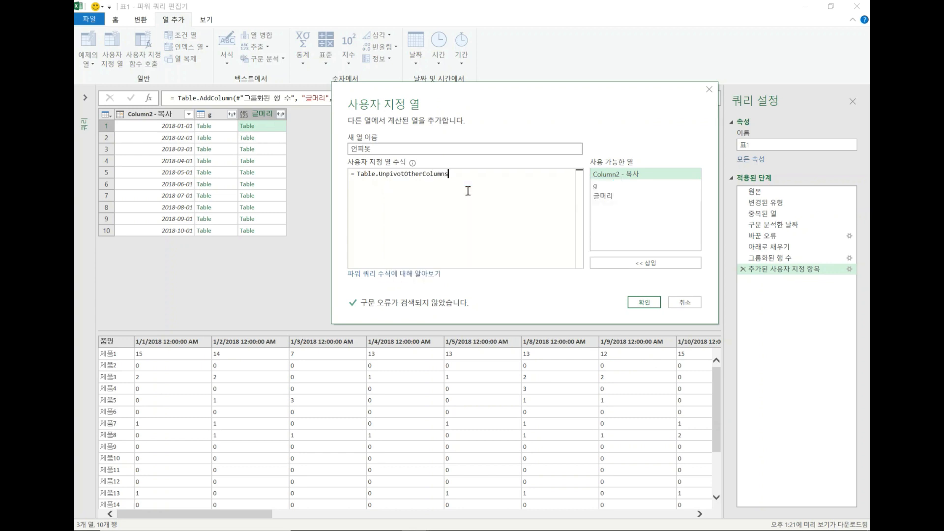
pyautogui.write('(')
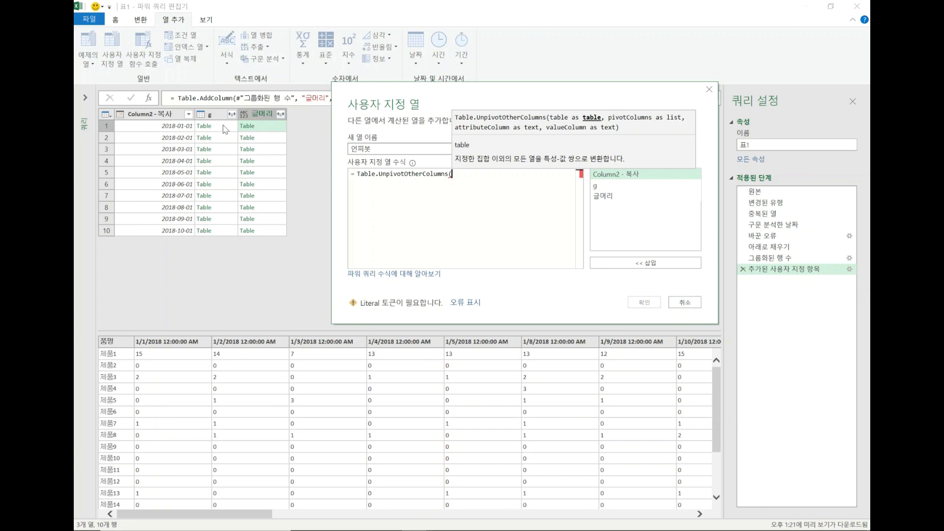
pyautogui.doubleClick(610, 196)
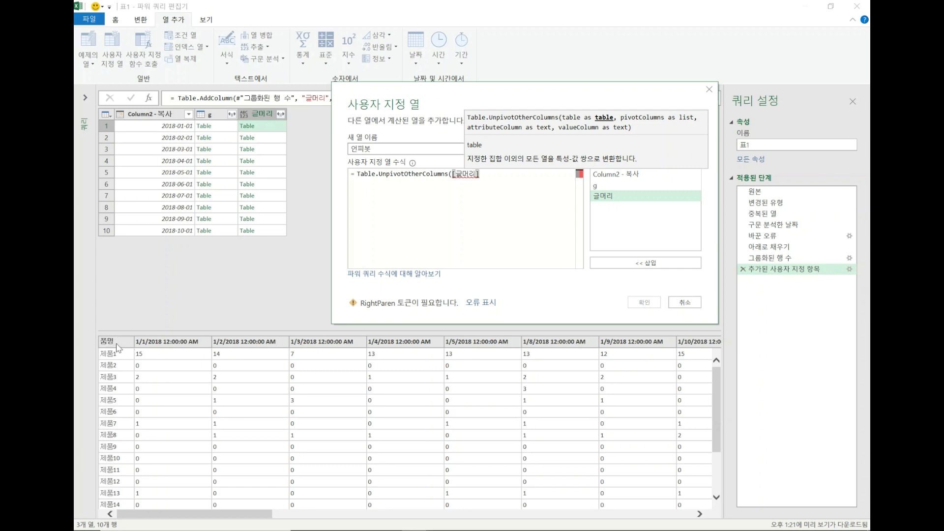
# Enter "품명" as the pivot columns argument of the Table.UnpivotOtherColumns formula.
pyautogui.write(',"vna')
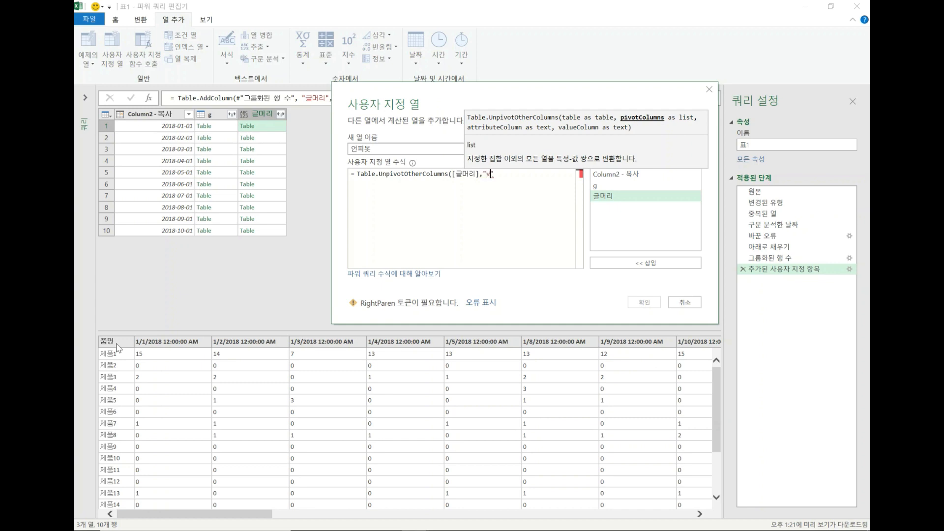
pyautogui.press('BackSpace')
pyautogui.press('BackSpace')
pyautogui.press('BackSpace')
pyautogui.write('ㅍㅜㅁㅁ')
pyautogui.click(515, 176)
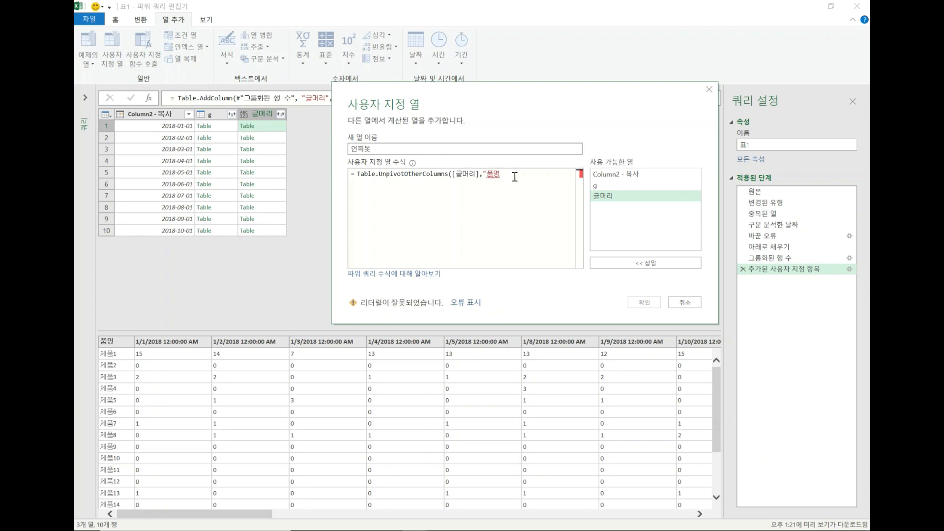
pyautogui.write('",')
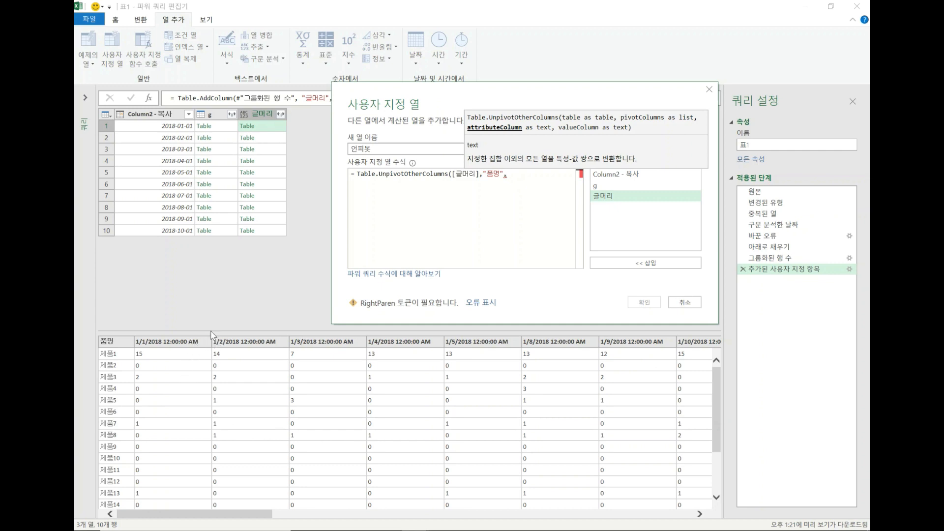
# Set the attribute column to "날짜" and the value column to "값", close the formula, and add the 언피봇 column.
pyautogui.write('","날짜')
pyautogui.press('Right')
pyautogui.write(',"값')
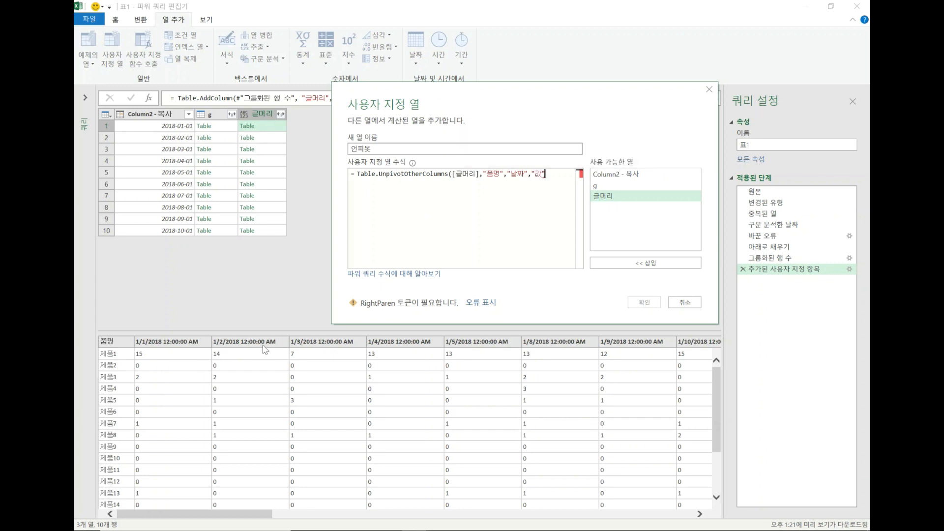
pyautogui.write('")')
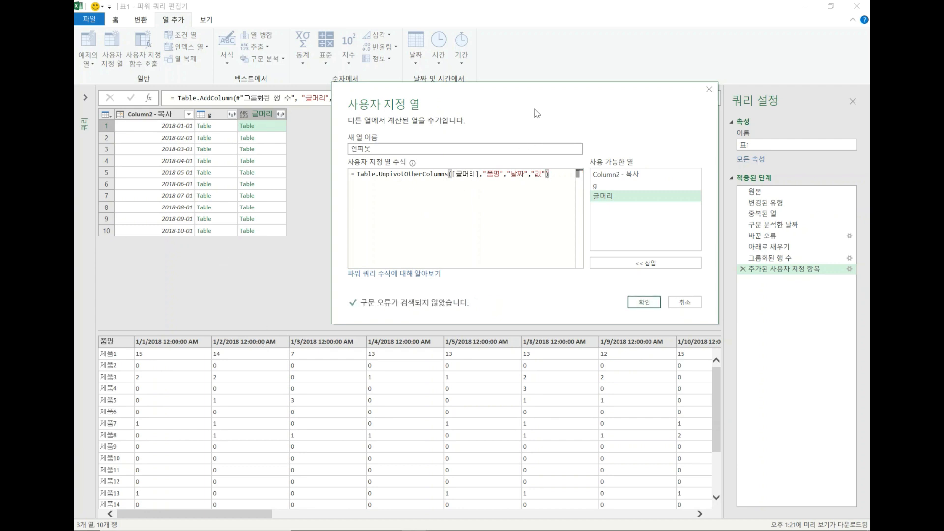
pyautogui.moveTo(537, 114); pyautogui.dragTo(505, 109)
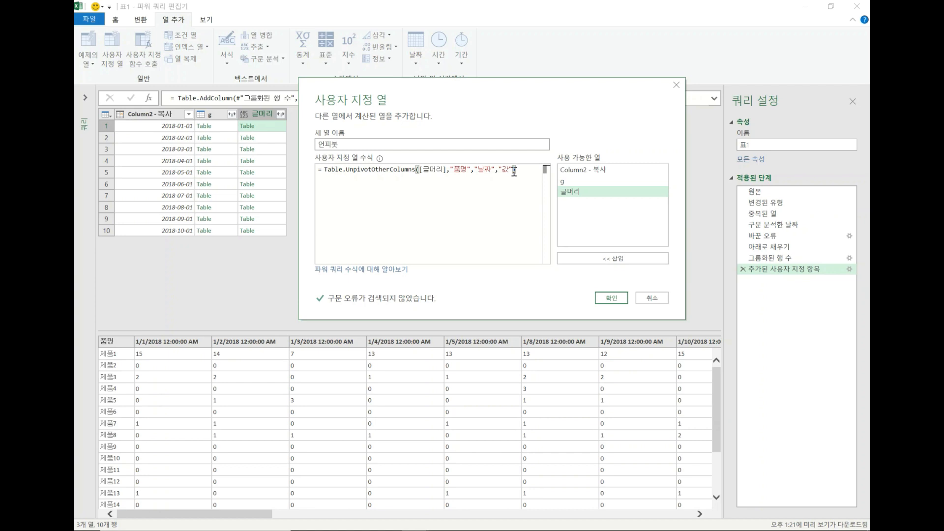
pyautogui.click(612, 299)
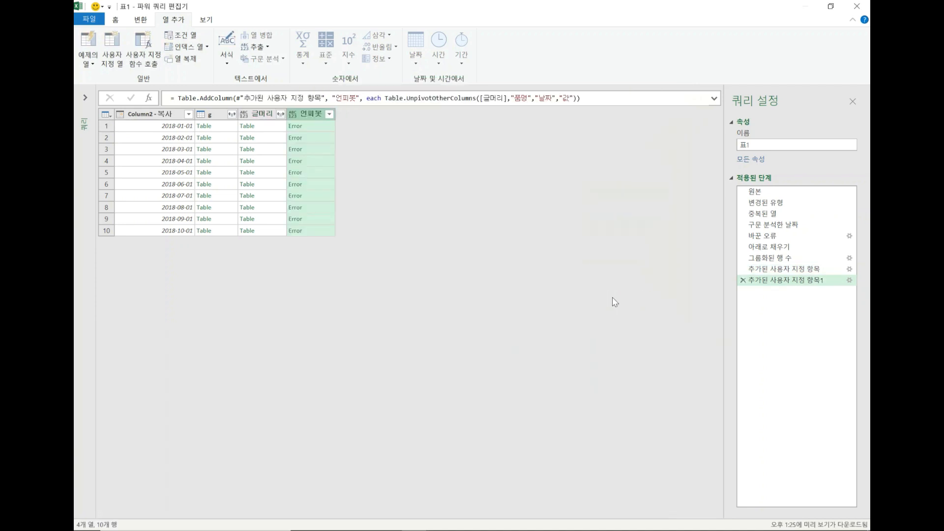
# Read the error details for the 2018-01-01 row in the 언피봇 column.
pyautogui.click(317, 126)
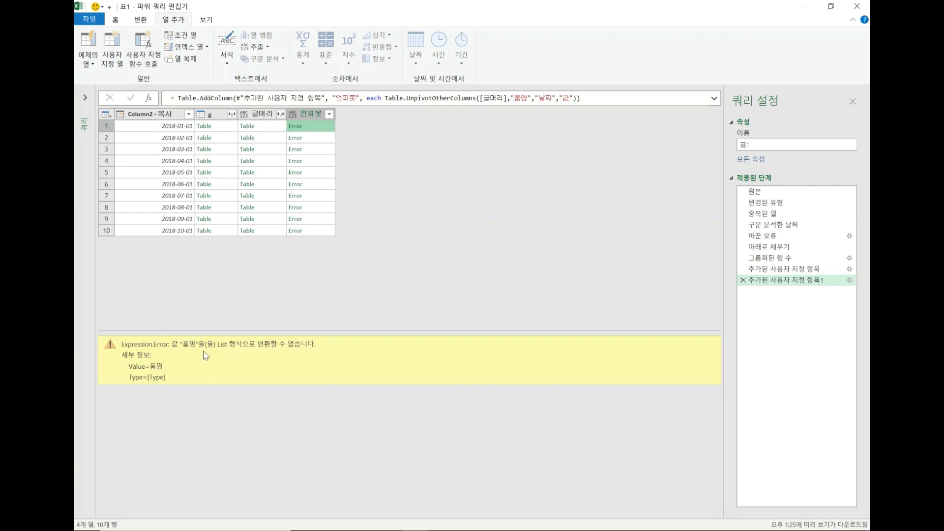
pyautogui.moveTo(172, 343); pyautogui.dragTo(304, 341)
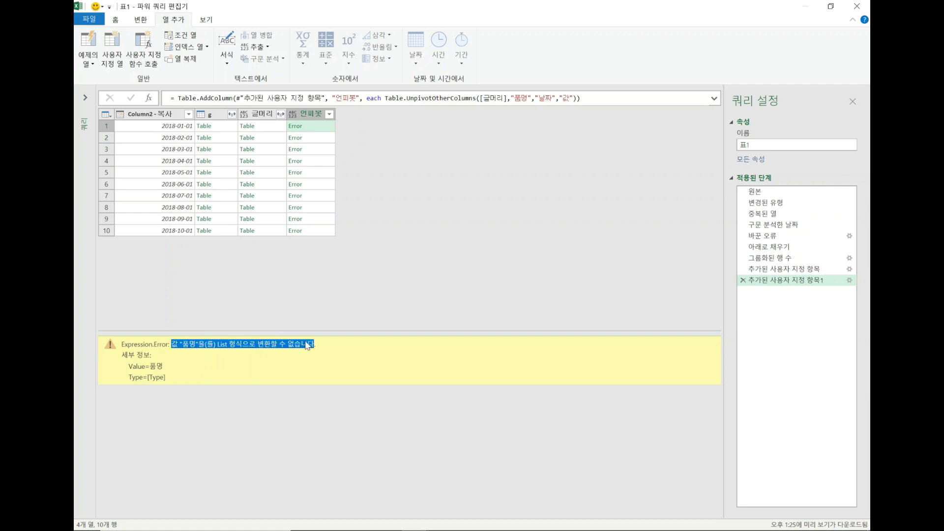
pyautogui.click(285, 363)
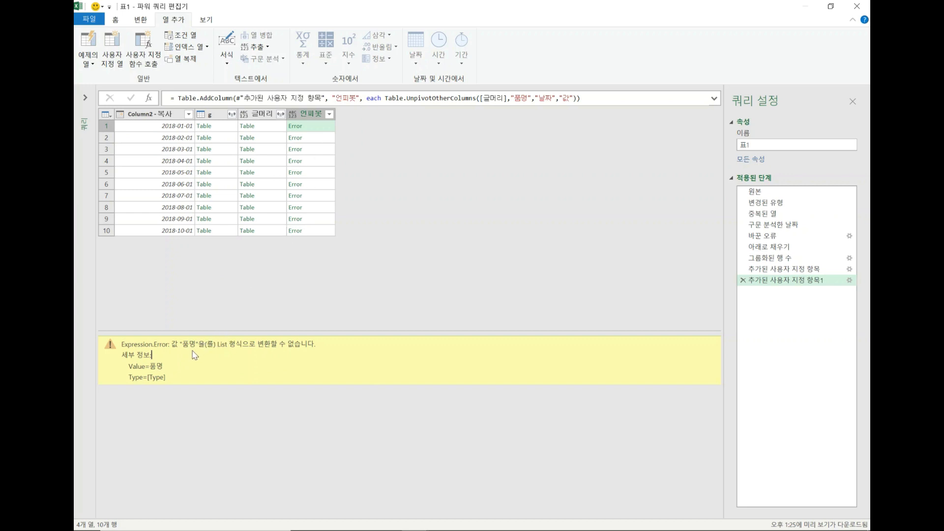
pyautogui.moveTo(180, 346); pyautogui.dragTo(254, 341)
pyautogui.click(197, 344)
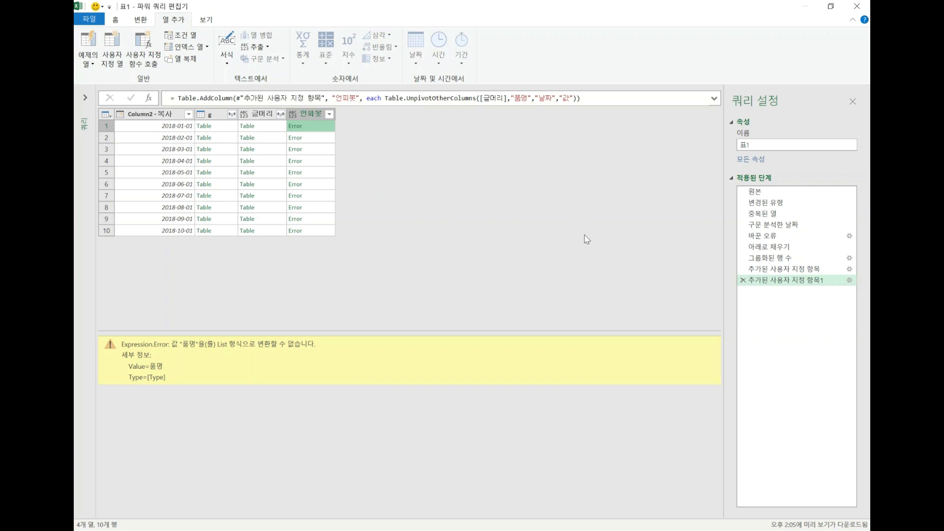
pyautogui.click(849, 280)
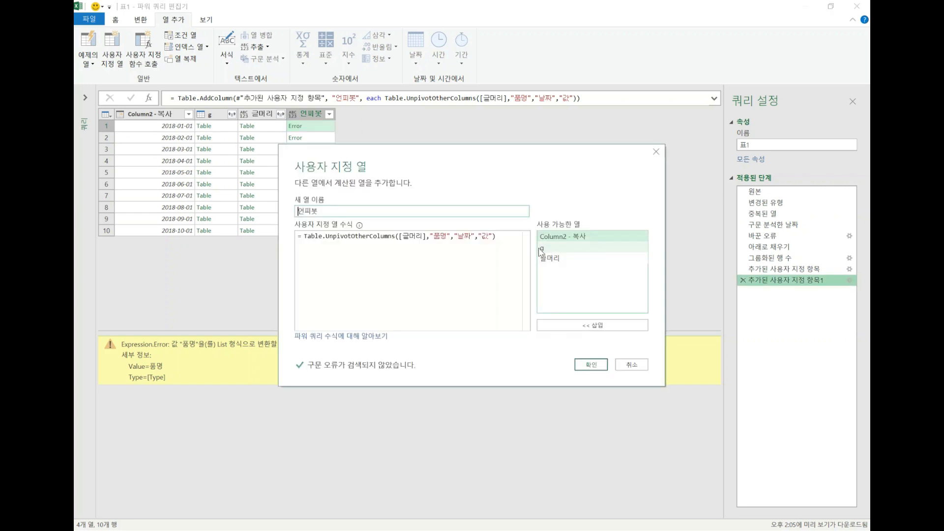
pyautogui.click(495, 237)
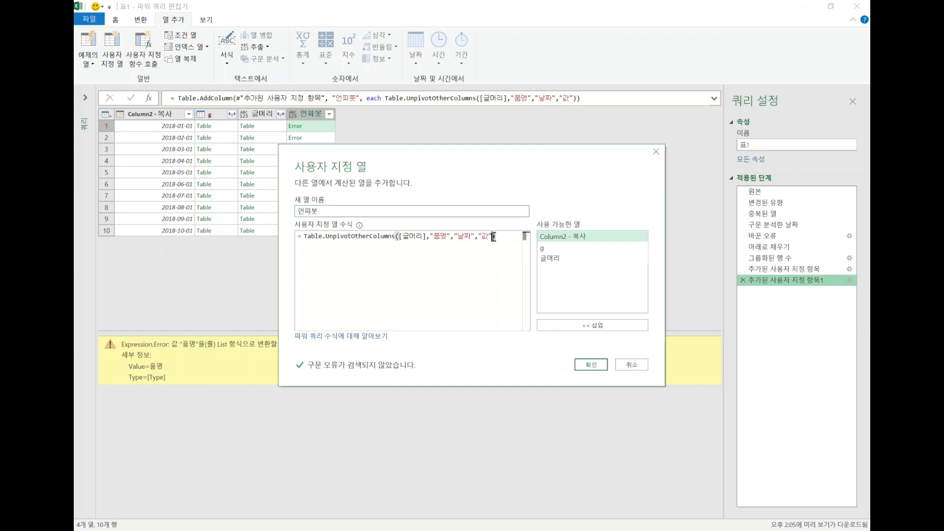
pyautogui.press('BackSpace')
pyautogui.press('BackSpace')
pyautogui.press('BackSpace')
pyautogui.press('BackSpace')
pyautogui.press('BackSpace')
pyautogui.press('BackSpace')
pyautogui.press('BackSpace')
pyautogui.press('BackSpace')
pyautogui.press('BackSpace')
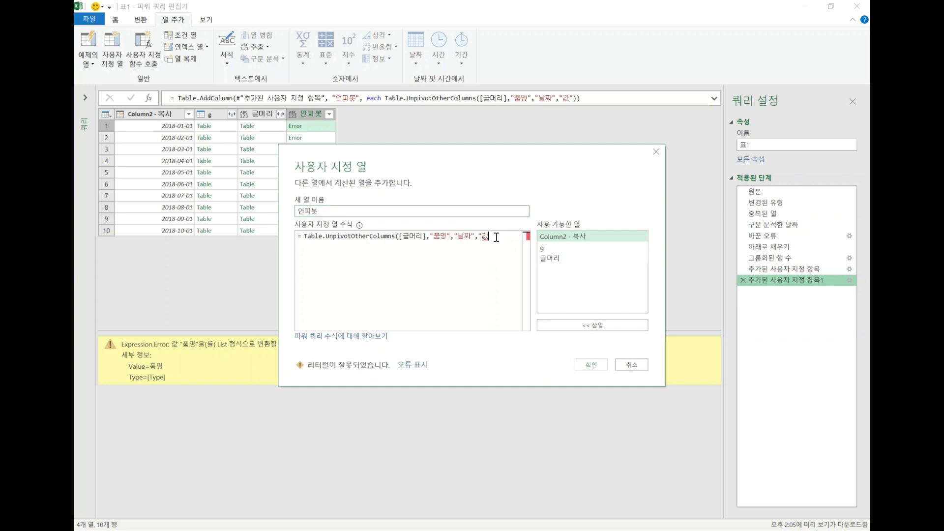
pyautogui.press('BackSpace')
pyautogui.press('BackSpace')
pyautogui.press('BackSpace')
pyautogui.press('BackSpace')
pyautogui.press('BackSpace')
pyautogui.press('BackSpace')
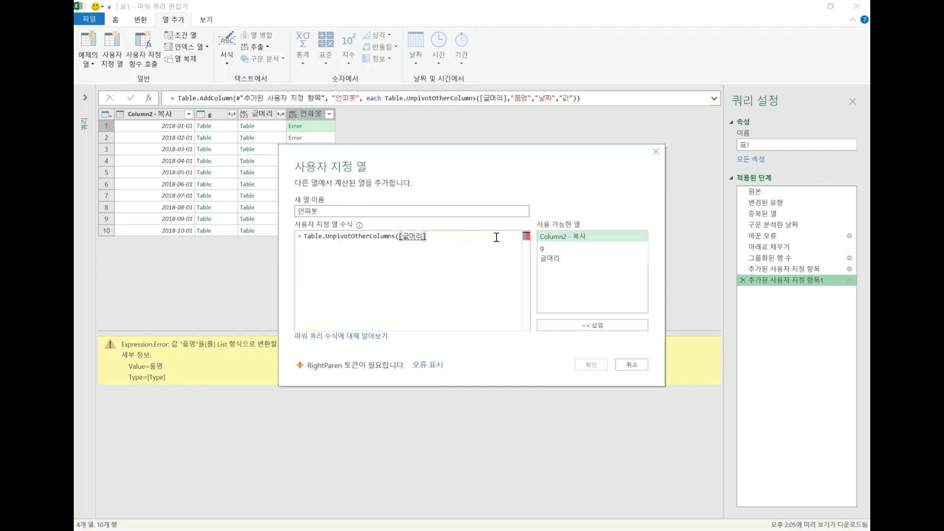
pyautogui.write(',')
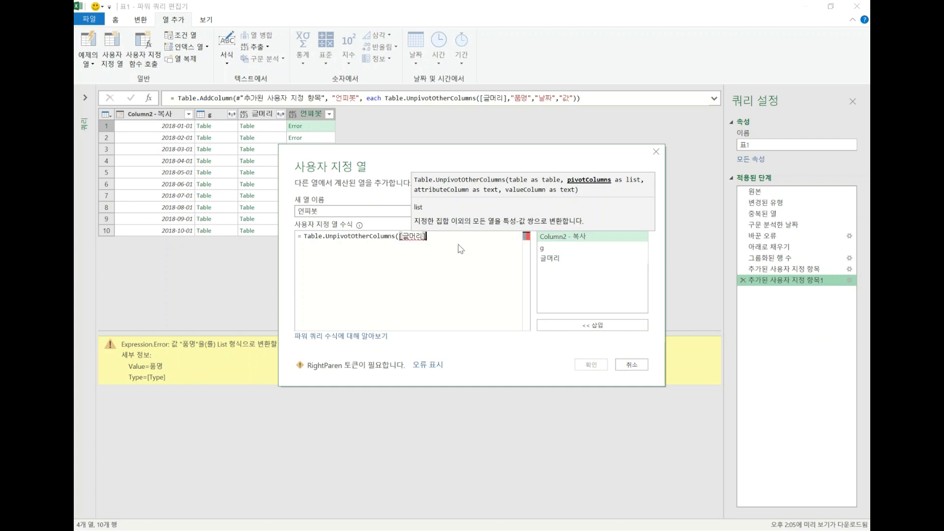
pyautogui.write('"품명","날짜","값")')
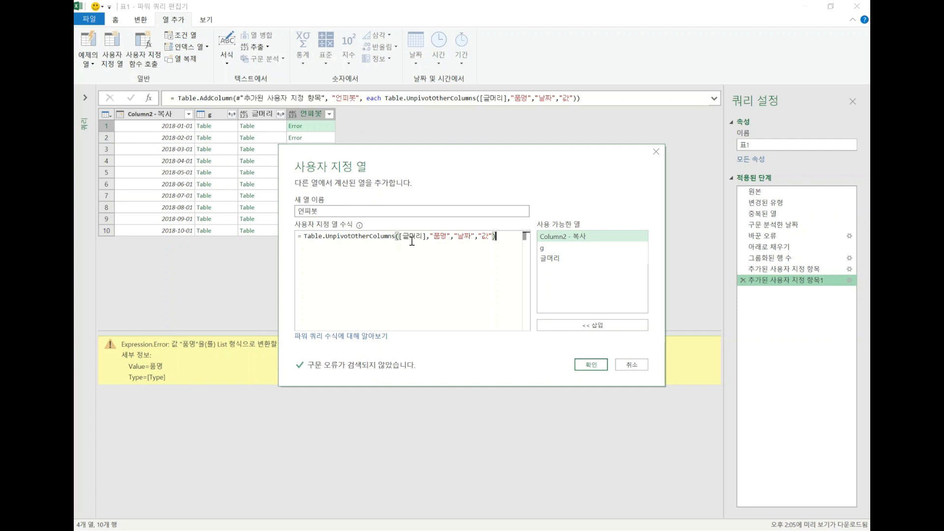
pyautogui.moveTo(466, 162); pyautogui.dragTo(589, 120)
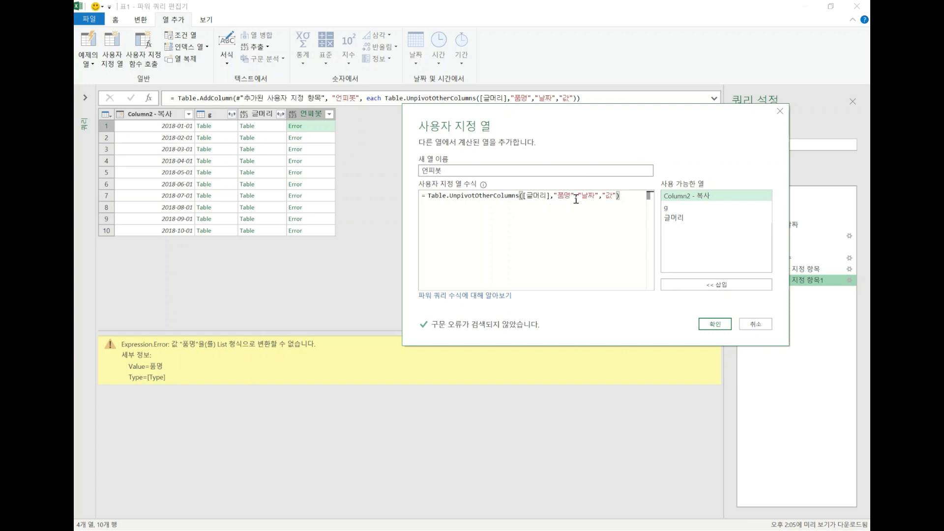
pyautogui.click(755, 324)
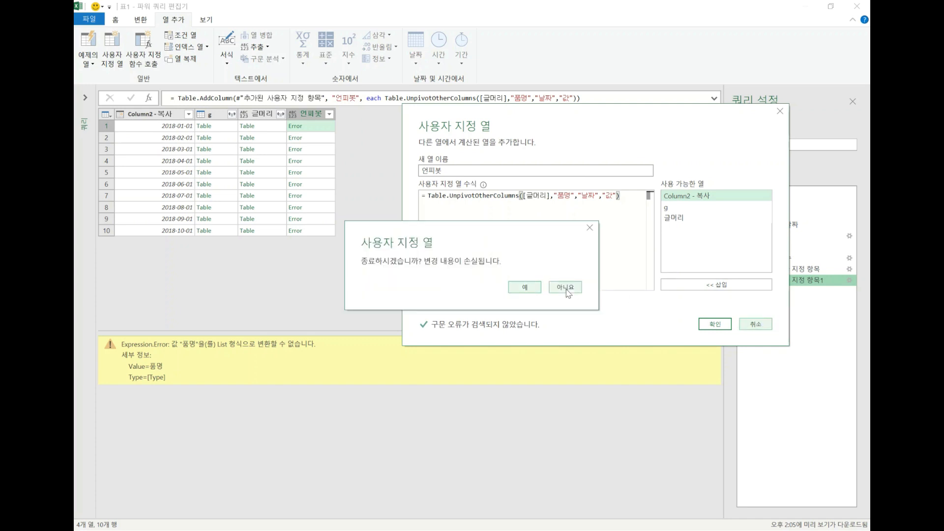
pyautogui.click(533, 288)
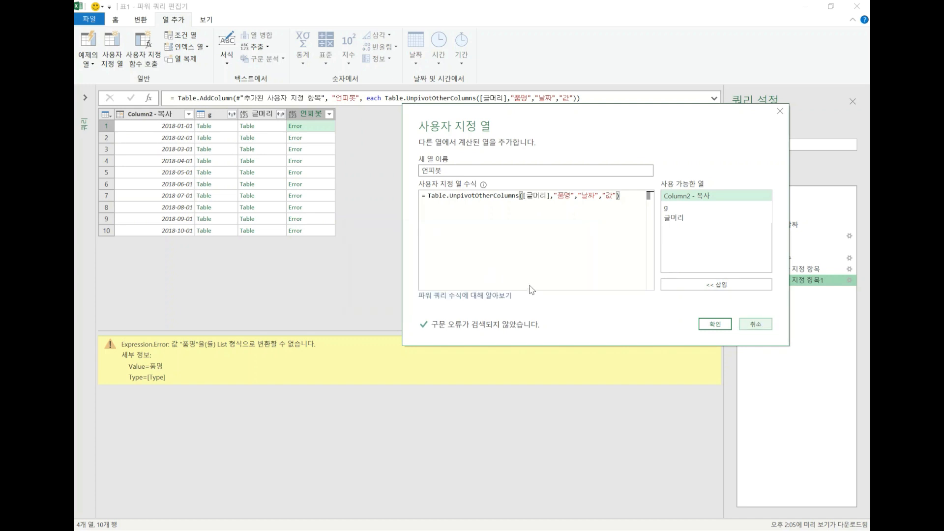
# Edit the 언피봇 custom column's formula so the pivot columns argument is the list {"품명"}, and apply it.
pyautogui.click(278, 129)
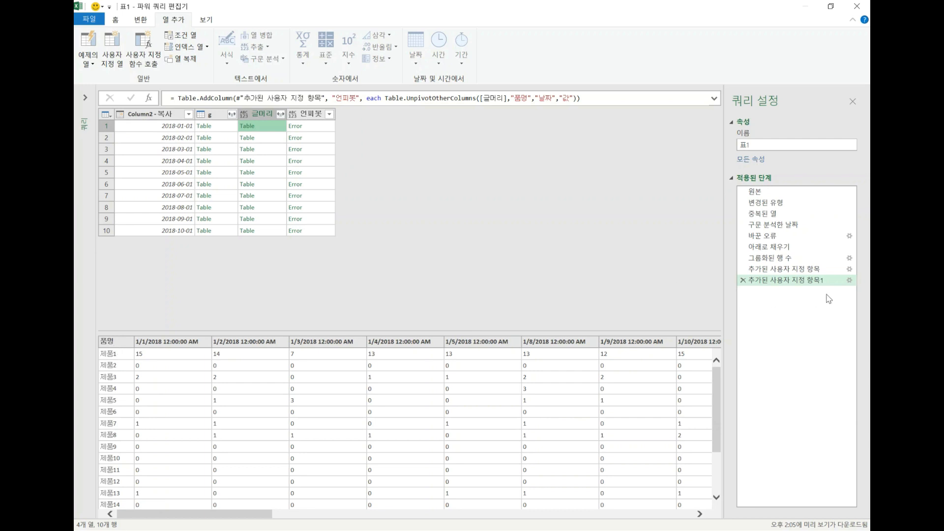
pyautogui.click(849, 283)
pyautogui.click(850, 282)
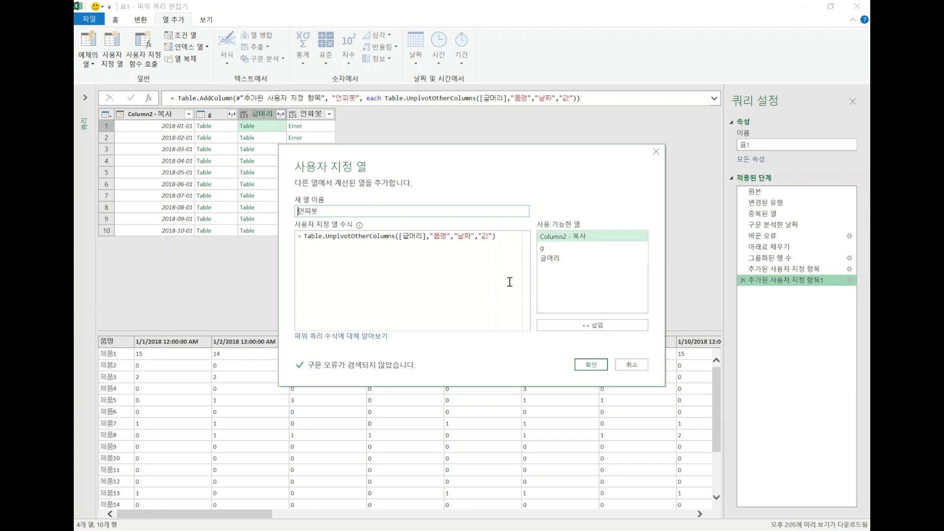
pyautogui.click(430, 236)
pyautogui.write('{')
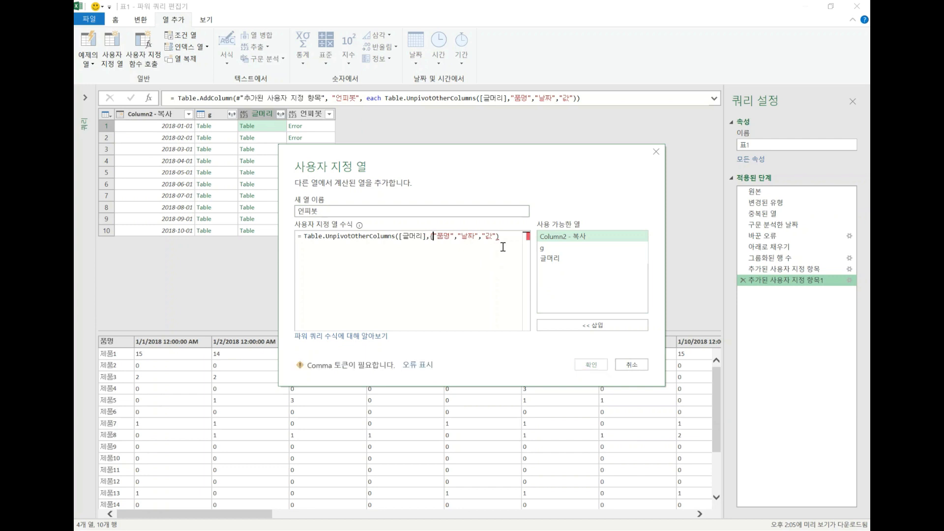
pyautogui.click(455, 235)
pyautogui.write('}')
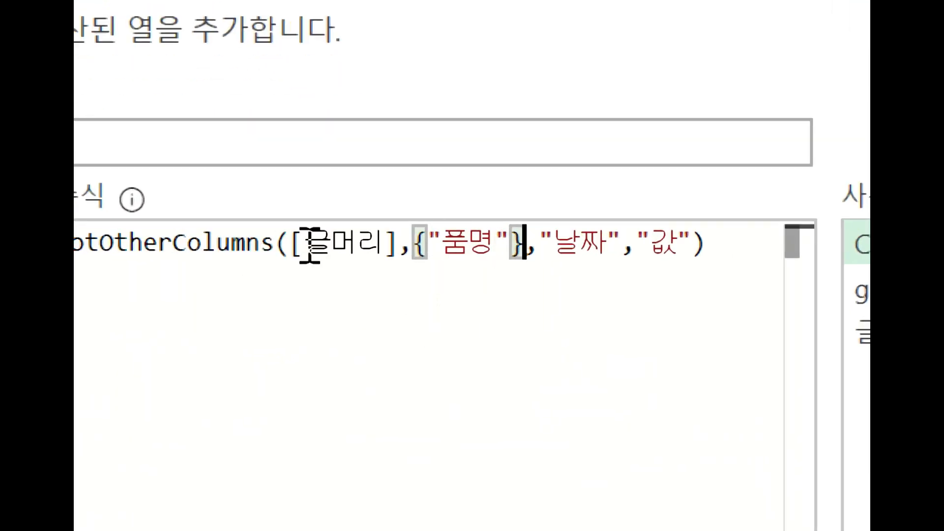
pyautogui.doubleClick(301, 245)
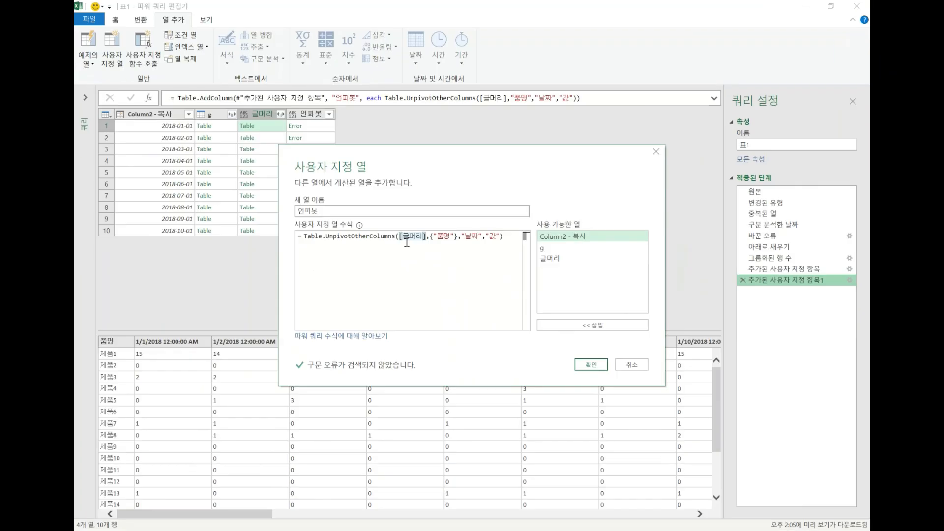
pyautogui.click(590, 364)
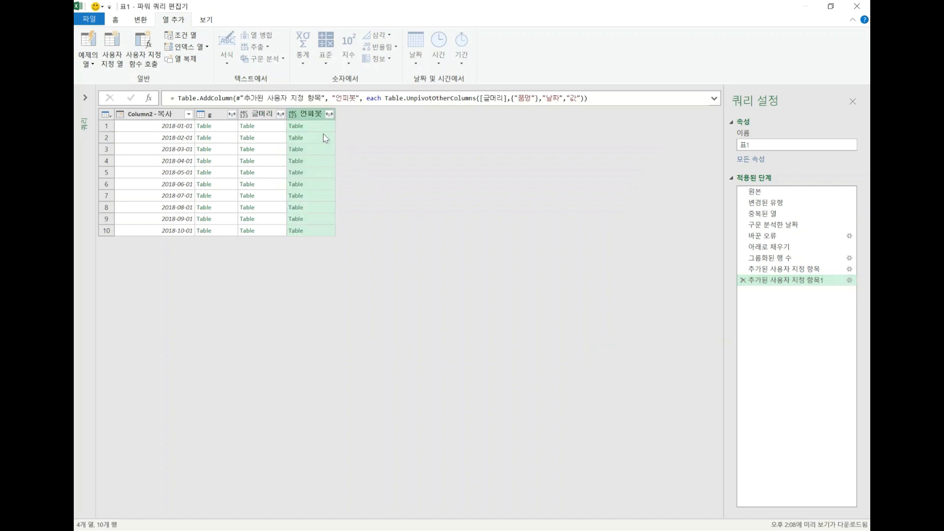
# Compare the 2018-01-01 row's nested tables in 언피봇, g and 글머리, and remove all columns except 언피봇.
pyautogui.click(321, 131)
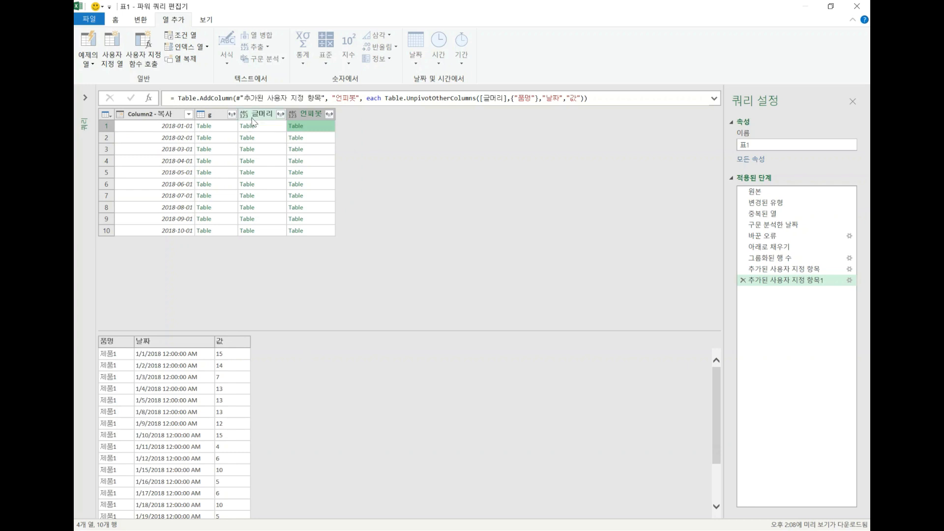
pyautogui.click(149, 116)
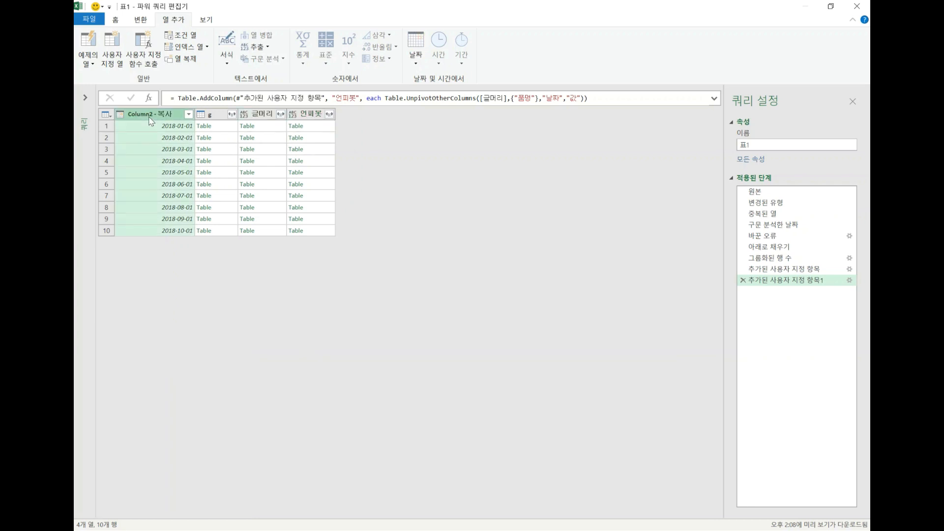
pyautogui.click(232, 130)
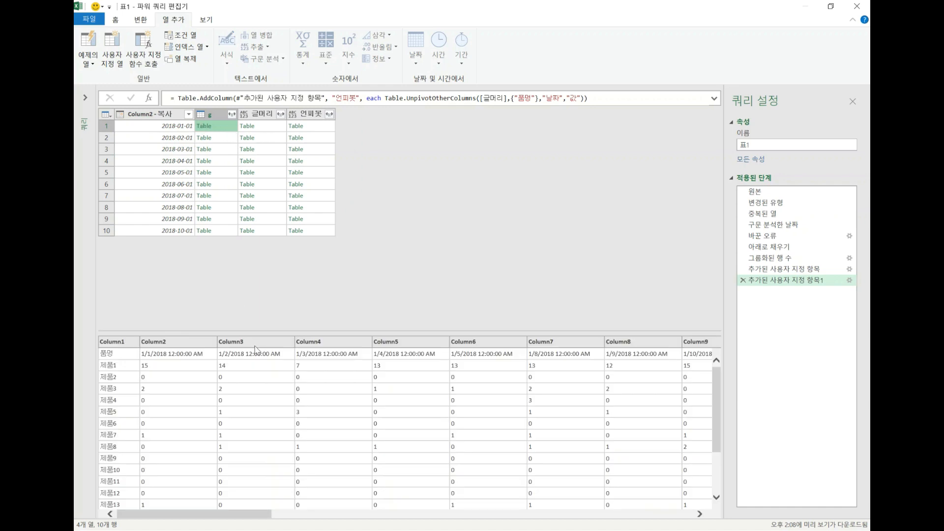
pyautogui.click(264, 130)
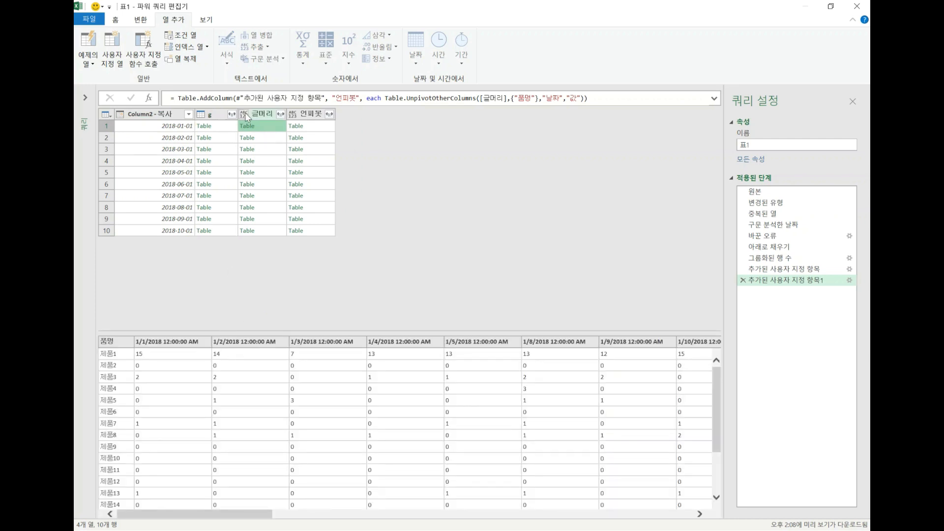
pyautogui.click(322, 129)
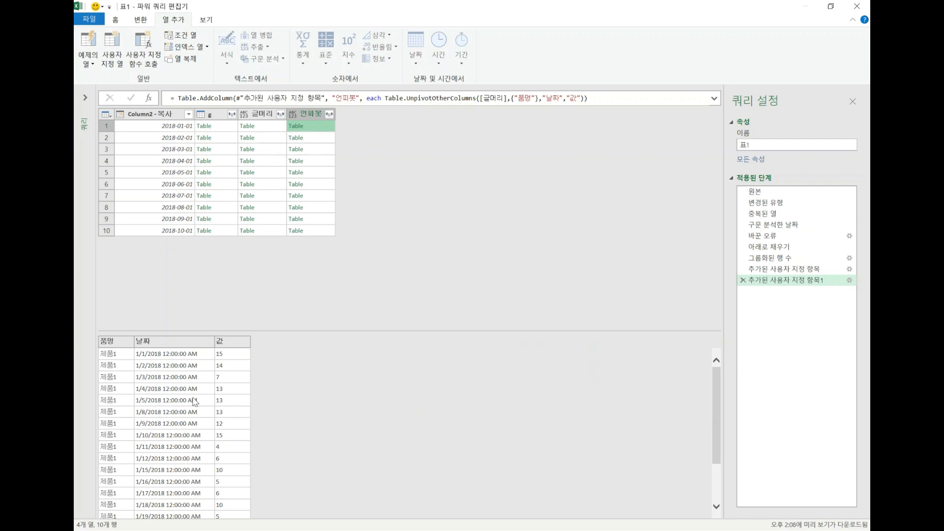
pyautogui.rightClick(315, 121)
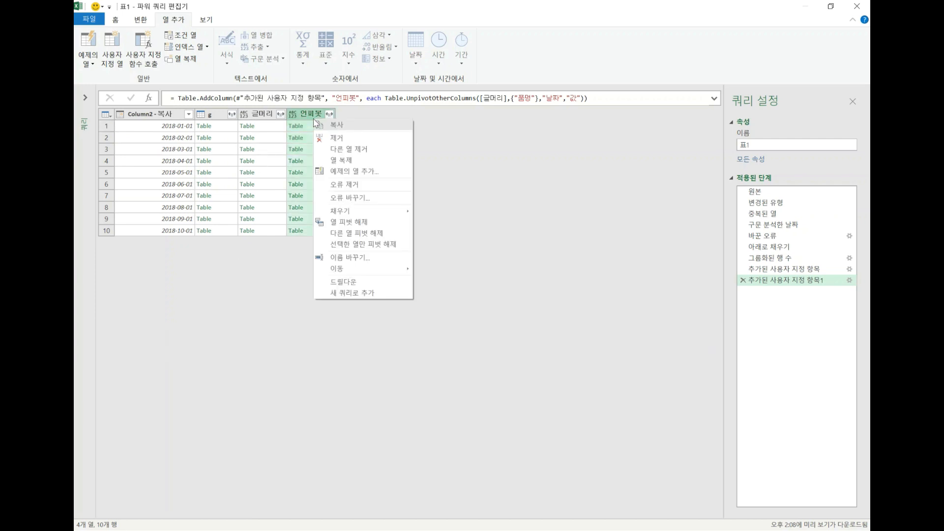
pyautogui.click(338, 149)
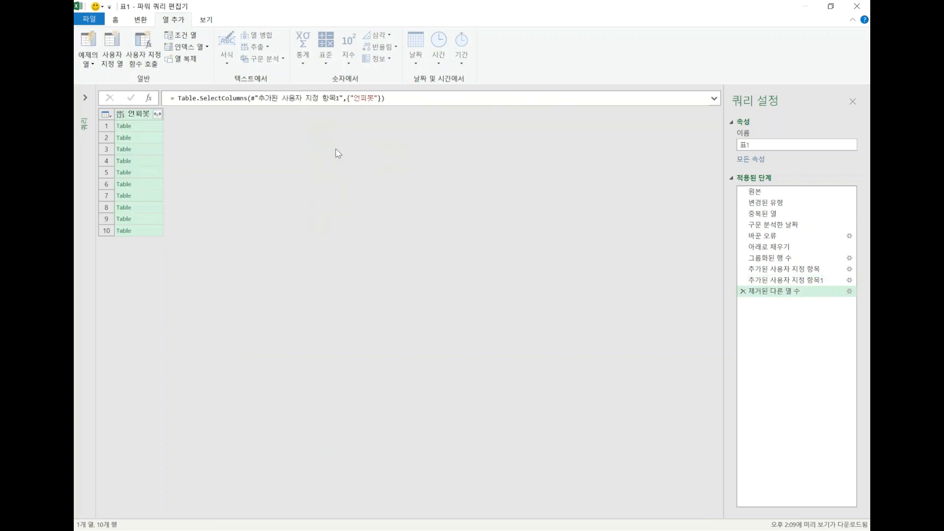
# Expand the 언피봇 column into 품명, 날짜 and 값 without using the original column name as prefix.
pyautogui.click(158, 115)
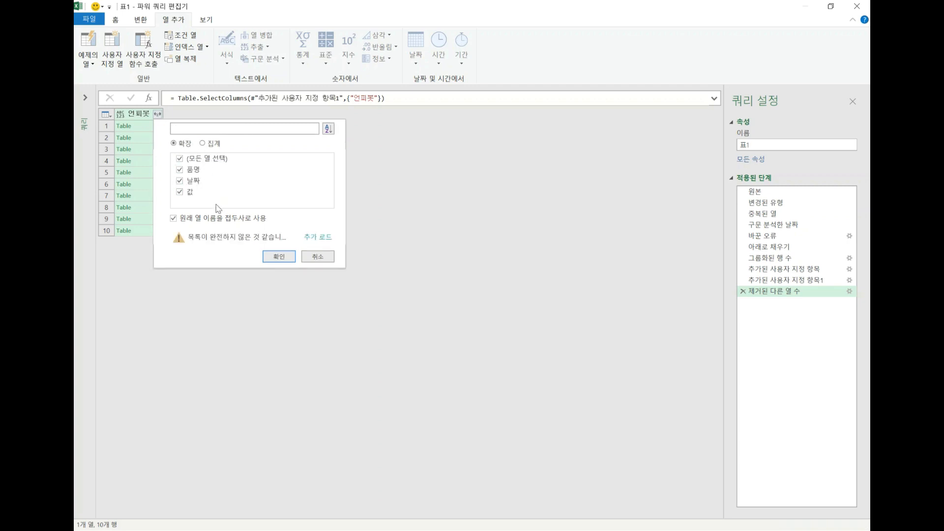
pyautogui.click(202, 218)
pyautogui.click(290, 257)
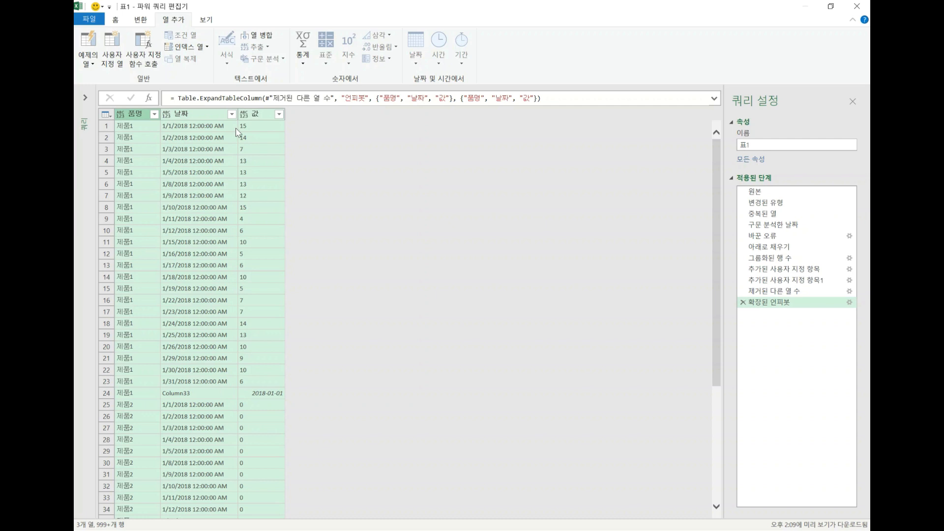
# Check the 날짜 column for non-date entries, try adding a parsed date column from it, and delete that added step.
pyautogui.click(200, 119)
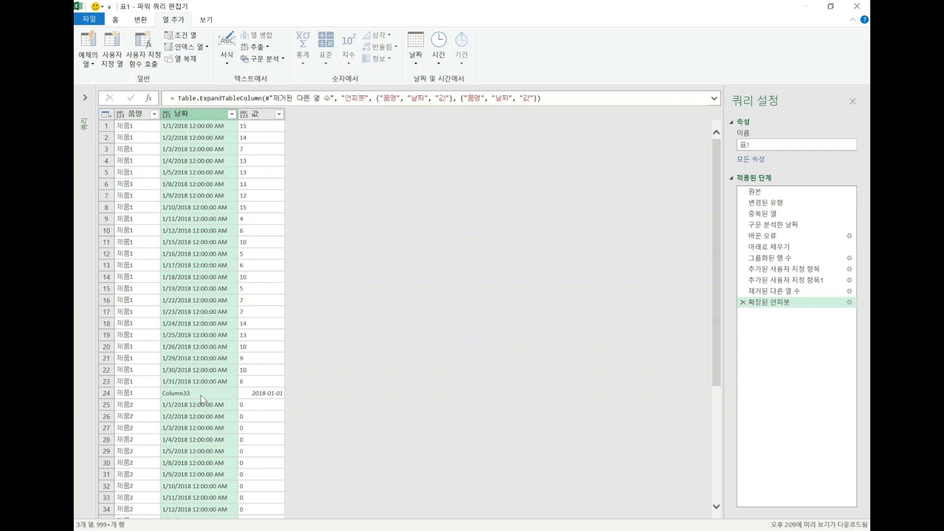
pyautogui.scroll(-9, 201, 400)
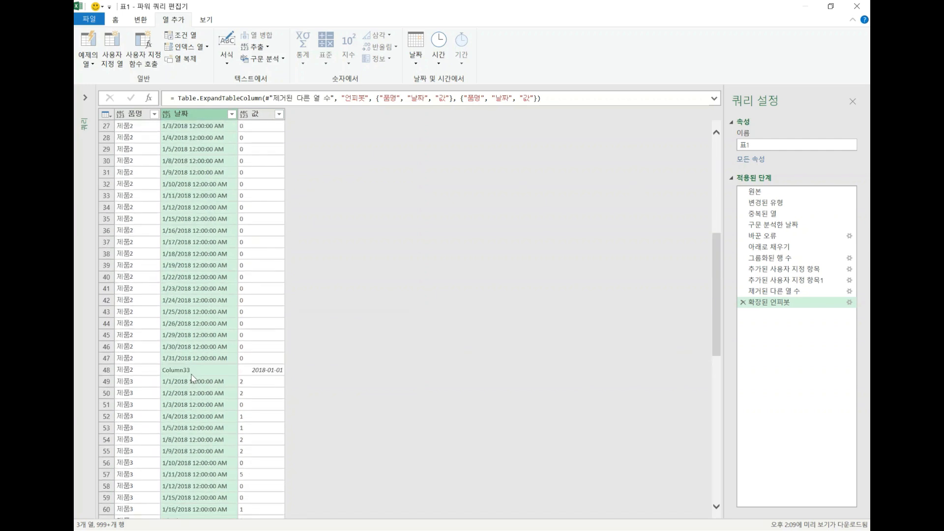
pyautogui.scroll(-2, 213, 430)
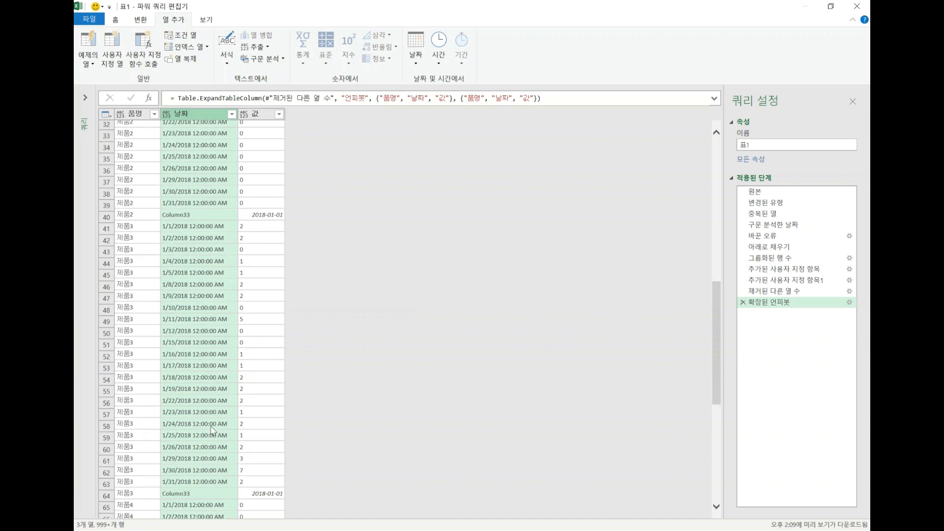
pyautogui.scroll(5, 212, 430)
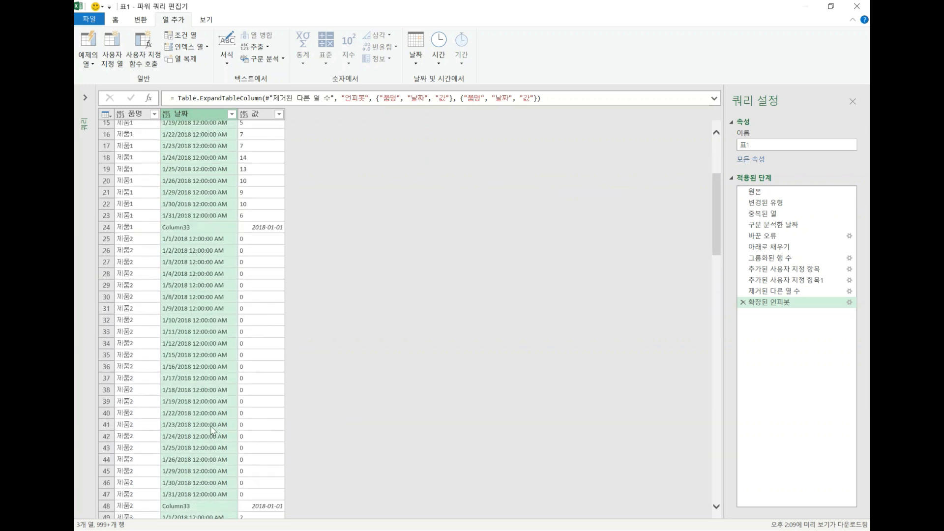
pyautogui.scroll(6, 212, 430)
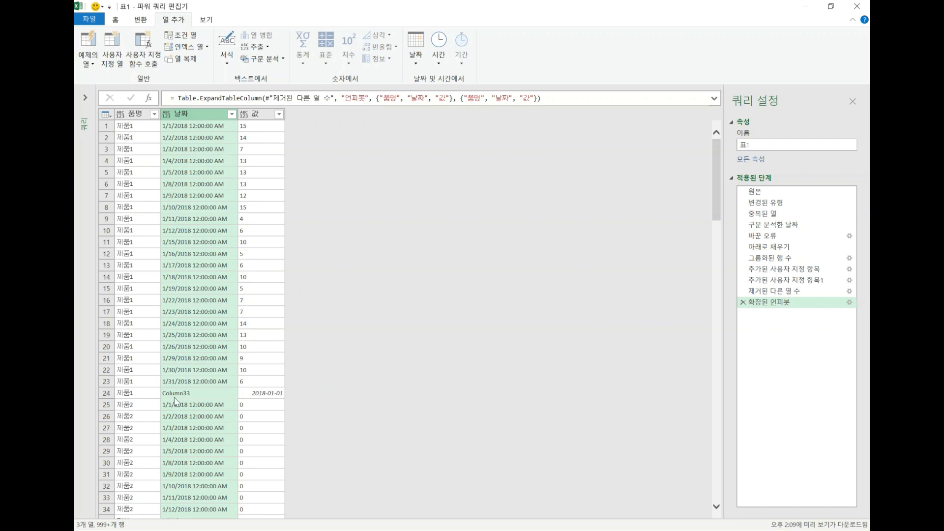
pyautogui.click(417, 62)
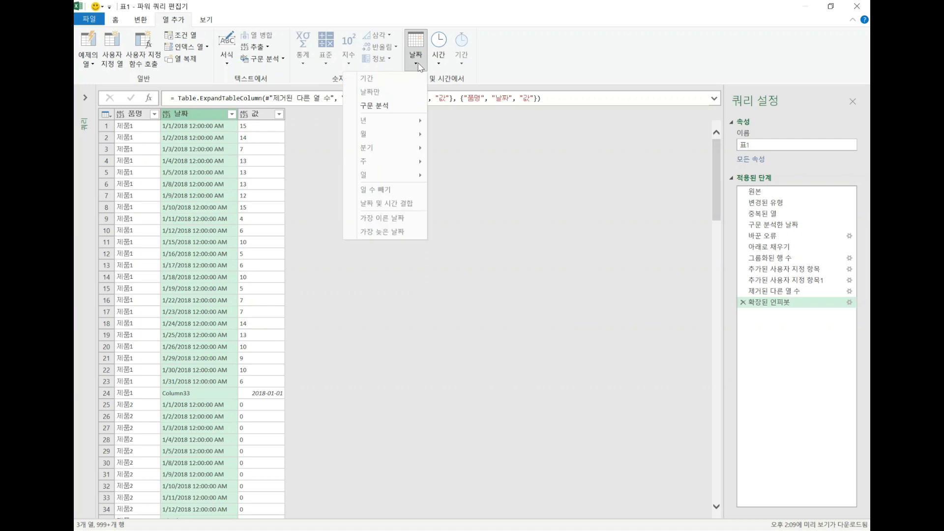
pyautogui.click(407, 110)
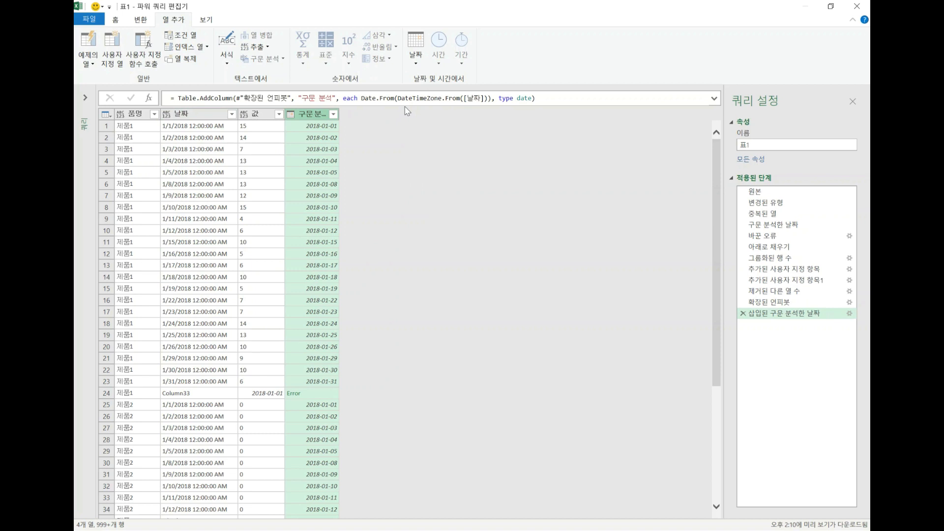
pyautogui.click(743, 314)
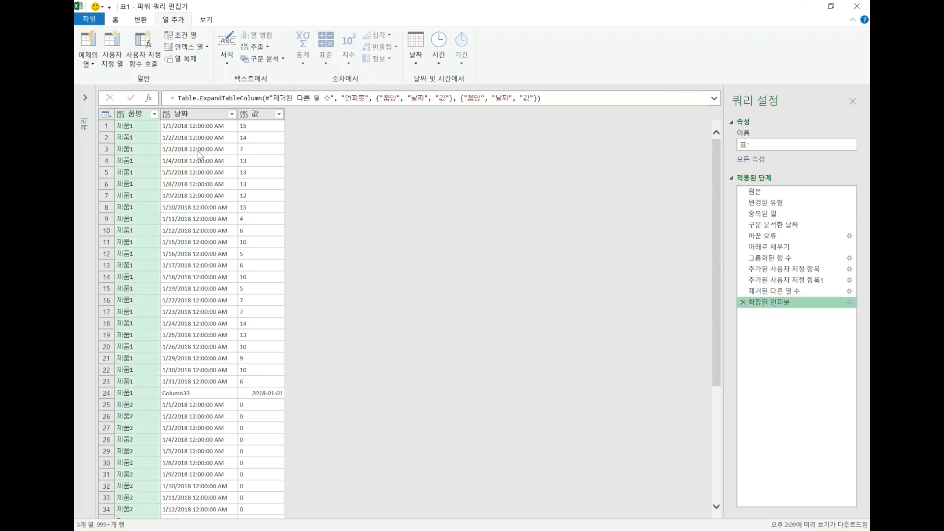
# Parse the existing 날짜 column in place as dates.
pyautogui.click(205, 115)
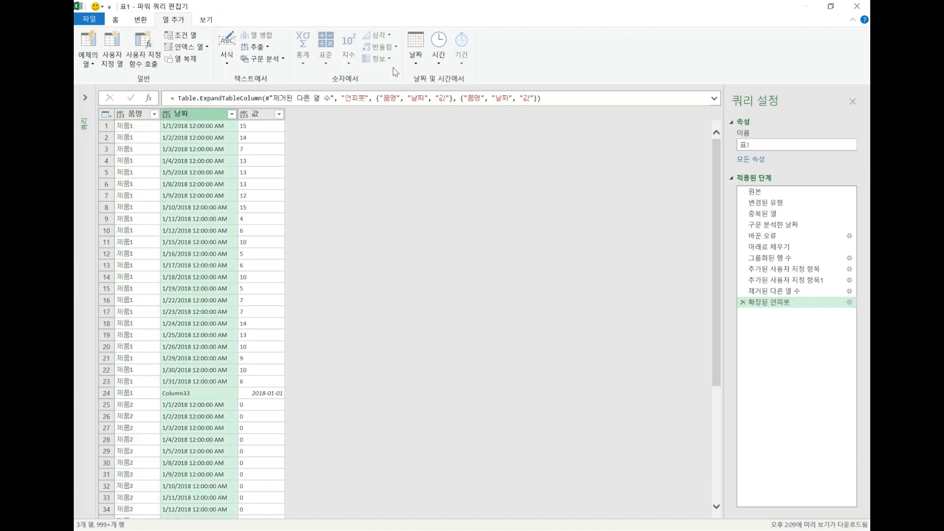
pyautogui.click(142, 22)
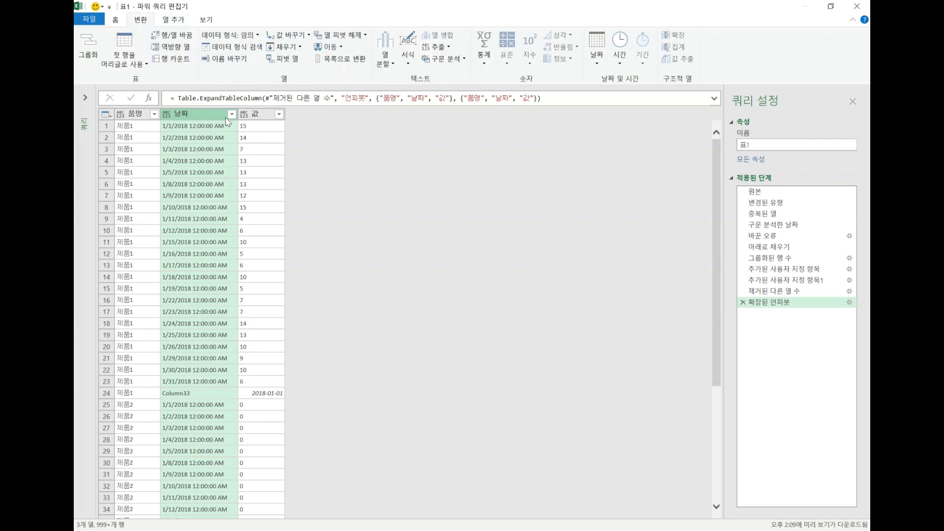
pyautogui.click(596, 62)
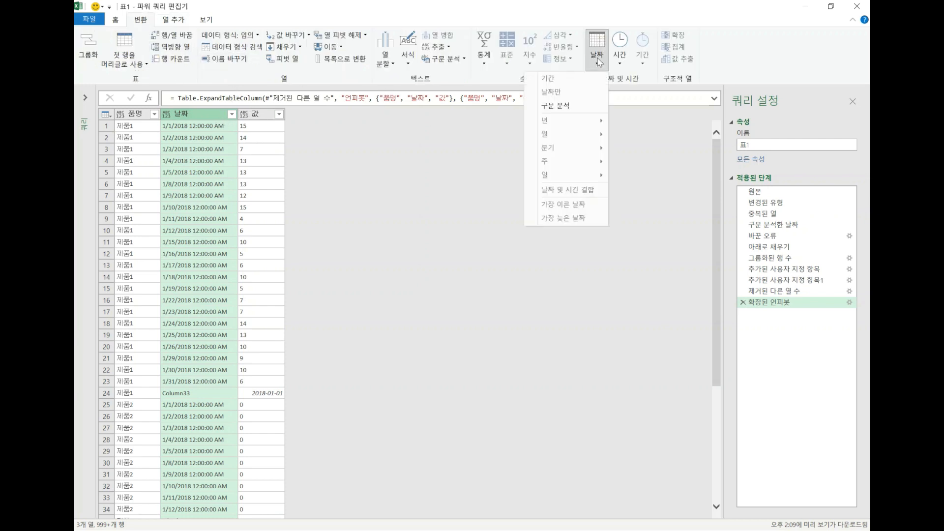
pyautogui.click(590, 104)
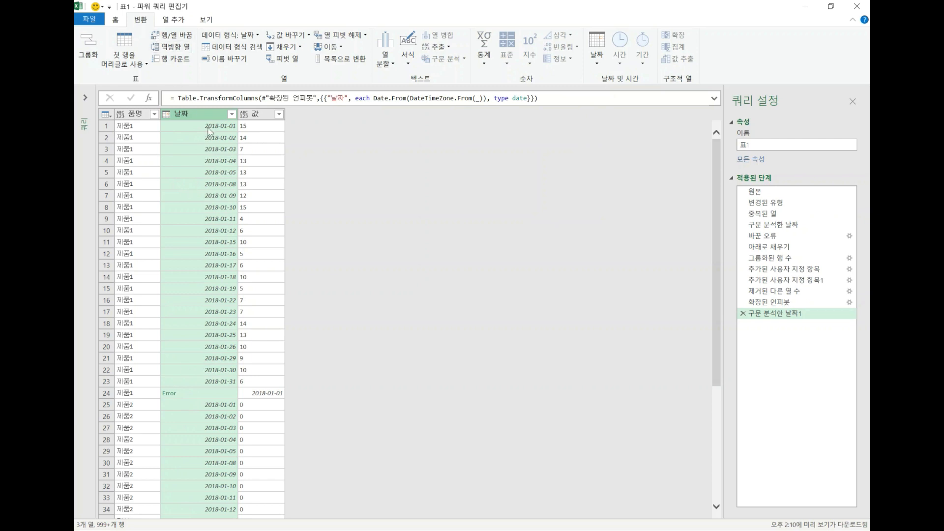
# Remove the rows that contain errors in the 날짜 column and check the remaining rows.
pyautogui.click(116, 20)
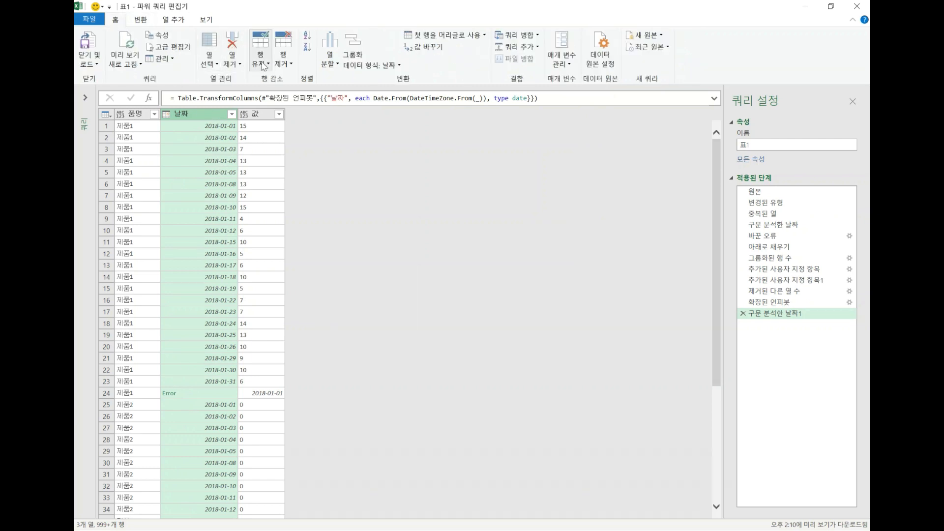
pyautogui.click(285, 63)
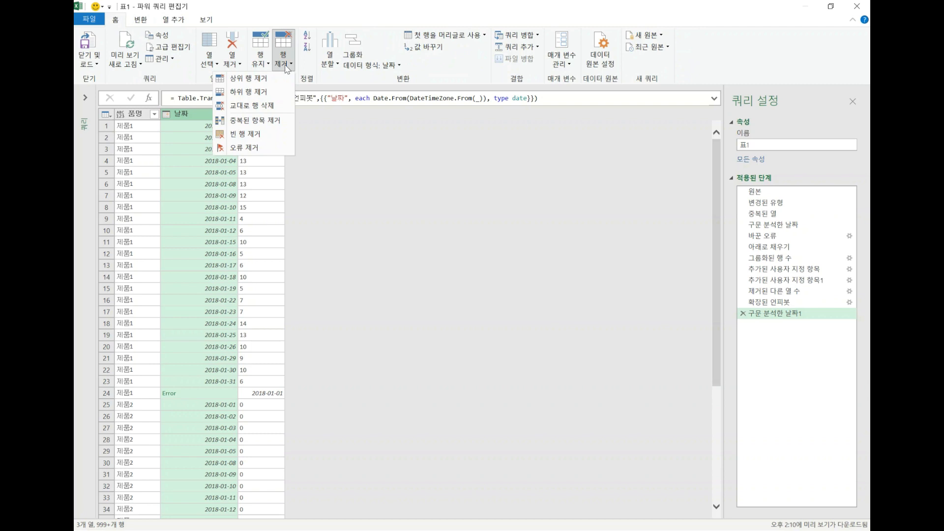
pyautogui.click(255, 148)
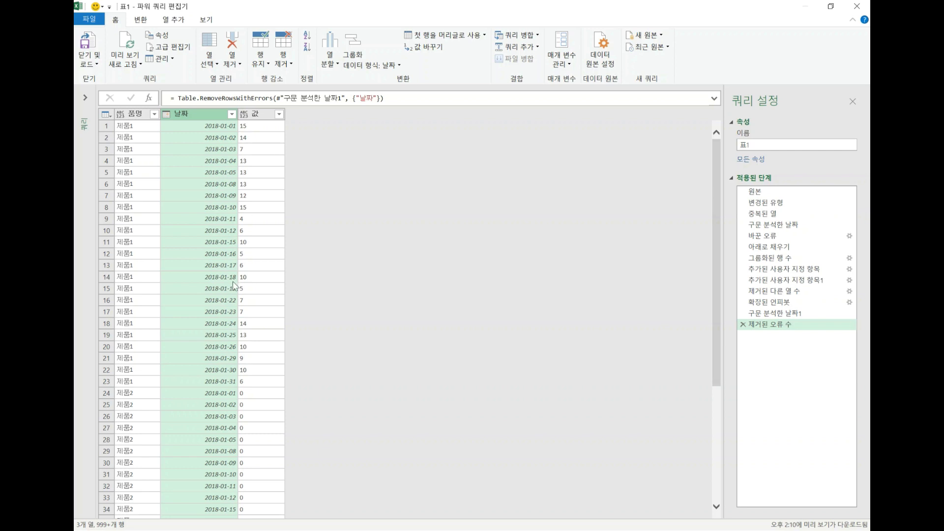
pyautogui.scroll(-20, 234, 285)
pyautogui.scroll(20, 234, 285)
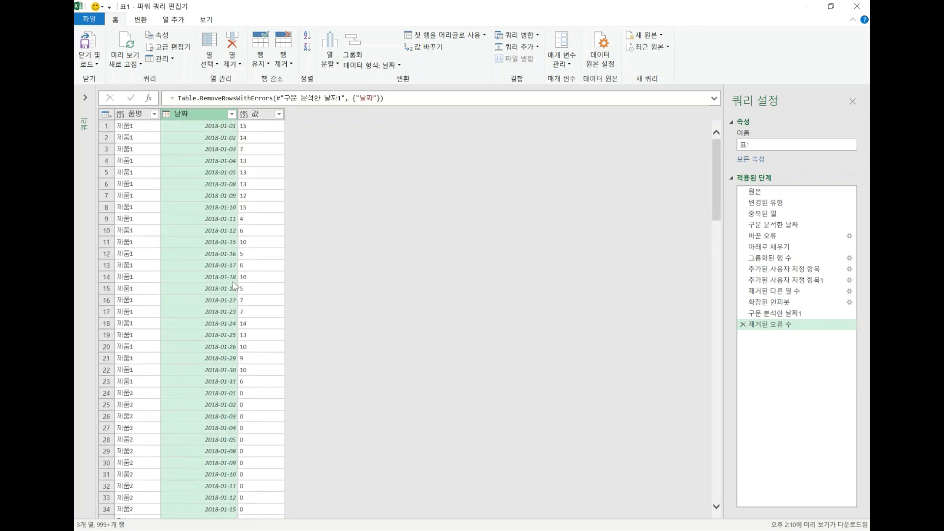
# Move the 날짜 column ahead of 품명, and set the data types of 품명 to text and 값 to decimal number.
pyautogui.moveTo(214, 117); pyautogui.dragTo(140, 118)
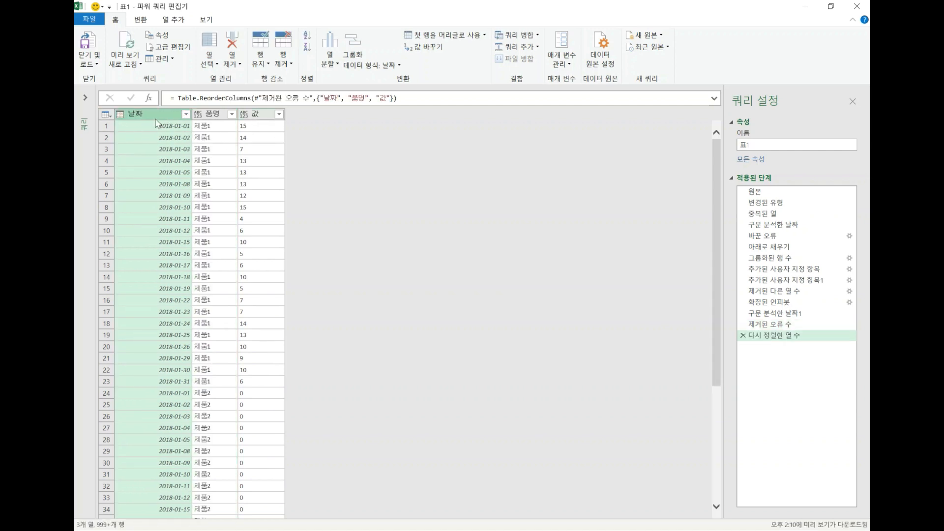
pyautogui.click(198, 114)
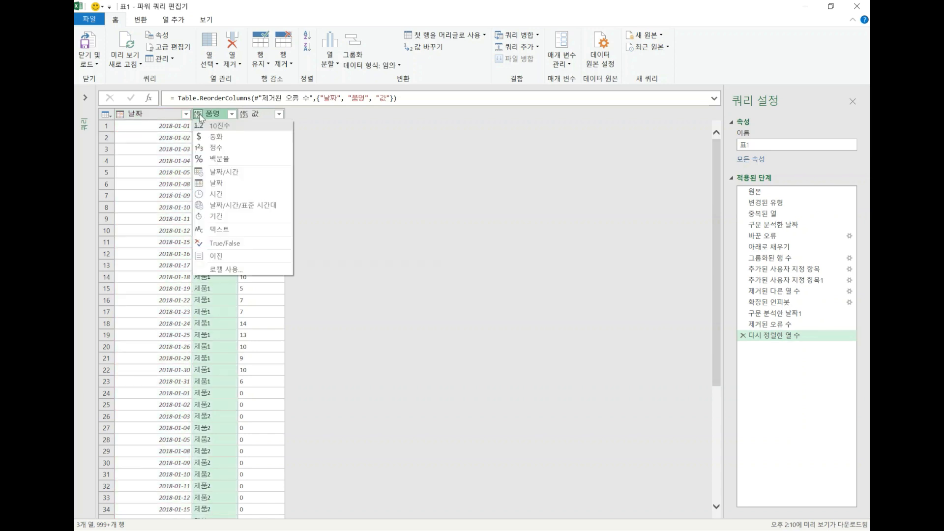
pyautogui.click(233, 234)
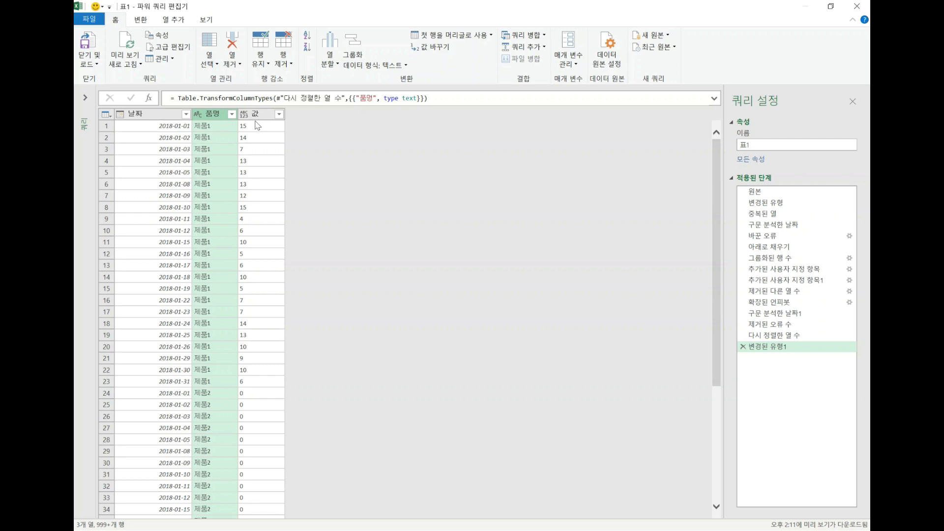
pyautogui.click(244, 114)
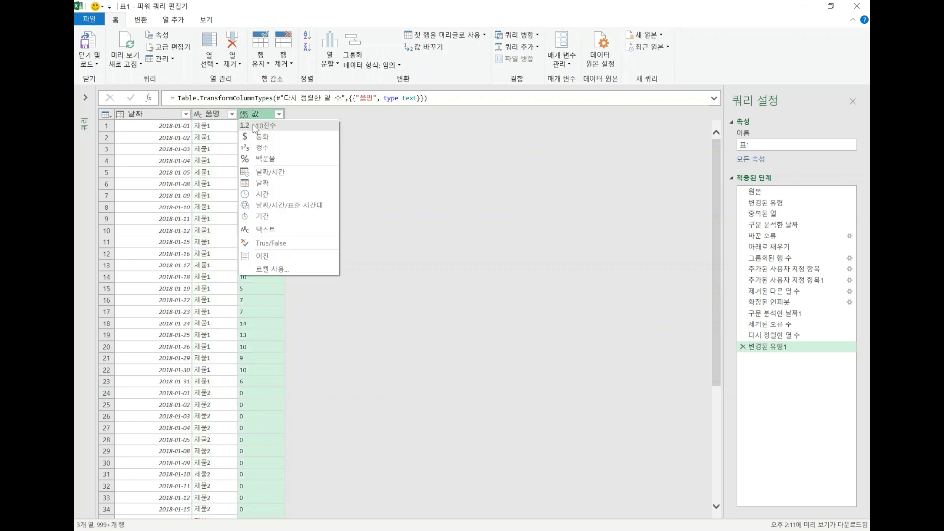
pyautogui.click(254, 127)
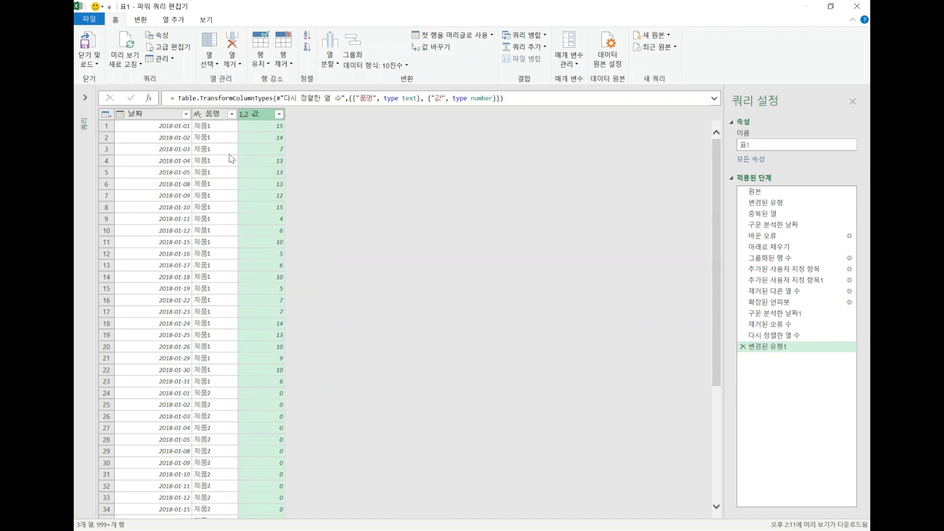
# Start grouping the rows by 날짜 and 품명, naming the new aggregate column 합계.
pyautogui.click(159, 116)
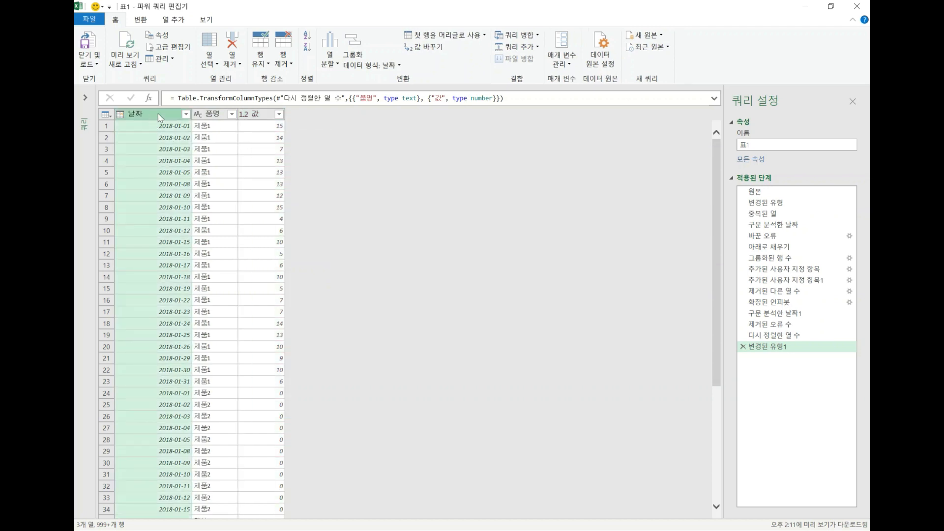
pyautogui.keyDown('ctrl'); pyautogui.click(220, 117); pyautogui.keyUp('ctrl')
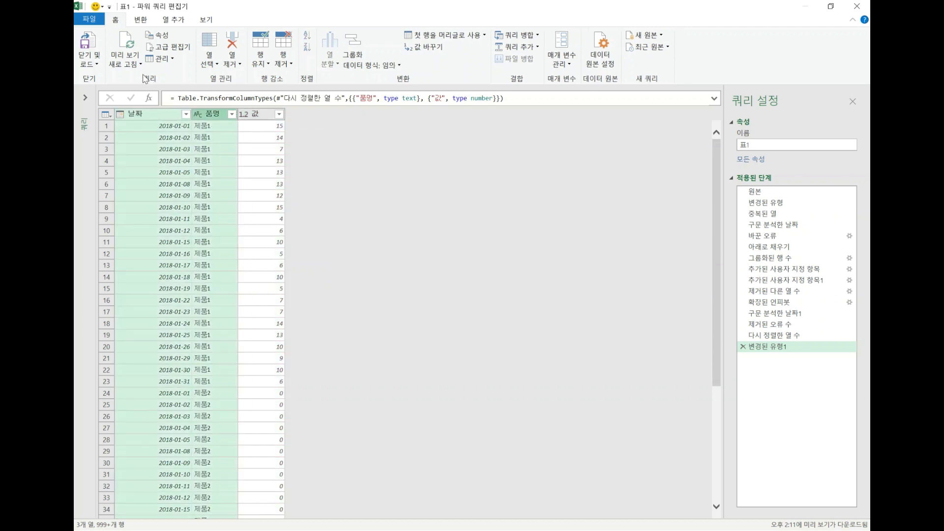
pyautogui.click(141, 20)
pyautogui.click(89, 45)
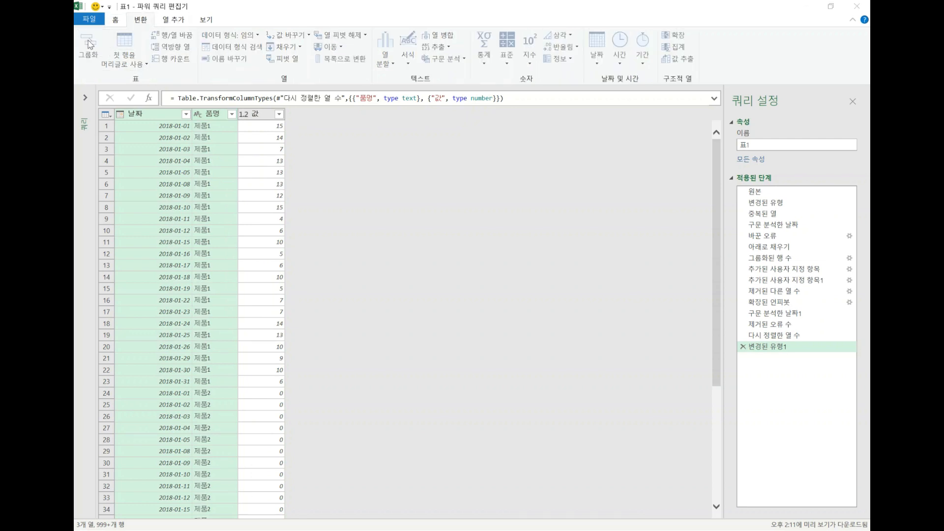
pyautogui.click(365, 304)
pyautogui.press('BackSpace')
pyautogui.press('BackSpace')
pyautogui.write('gkq')
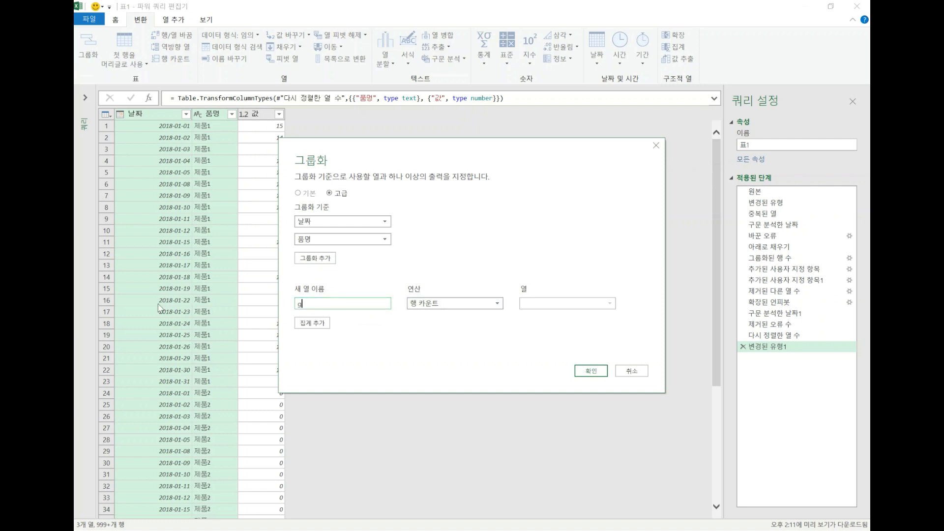
pyautogui.press('BackSpace')
pyautogui.press('BackSpace')
pyautogui.press('BackSpace')
pyautogui.write('하ㅂ계')
# Set the grouping's aggregation to the sum (합계) of the 값 column and apply it.
pyautogui.click(421, 308)
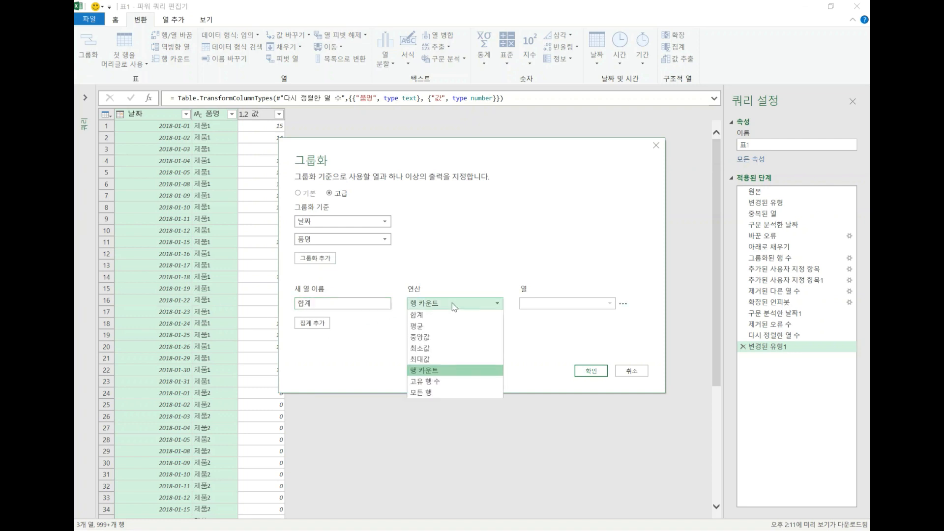
pyautogui.click(446, 316)
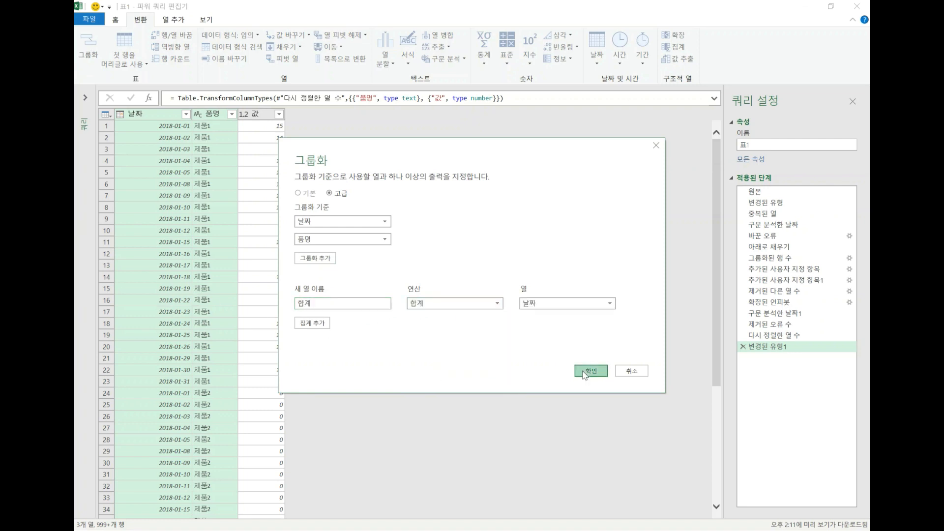
pyautogui.click(566, 304)
pyautogui.click(526, 337)
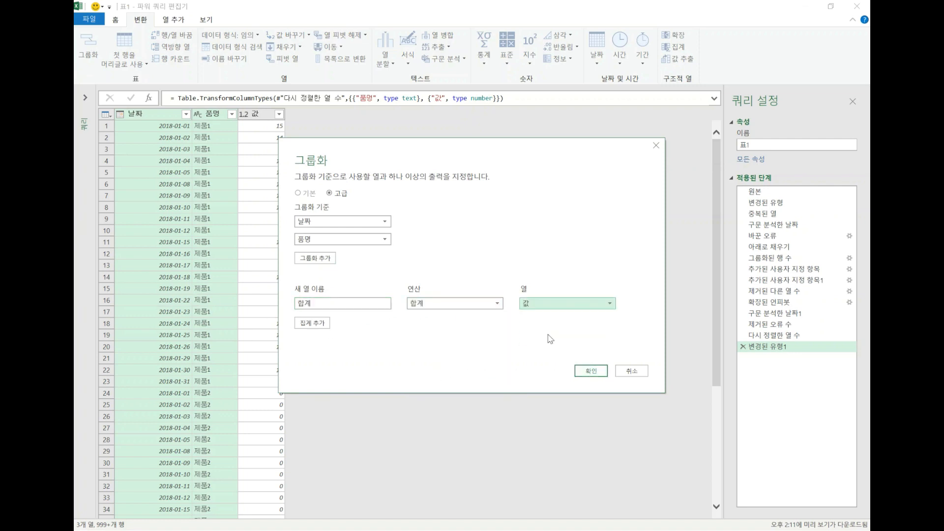
pyautogui.click(590, 371)
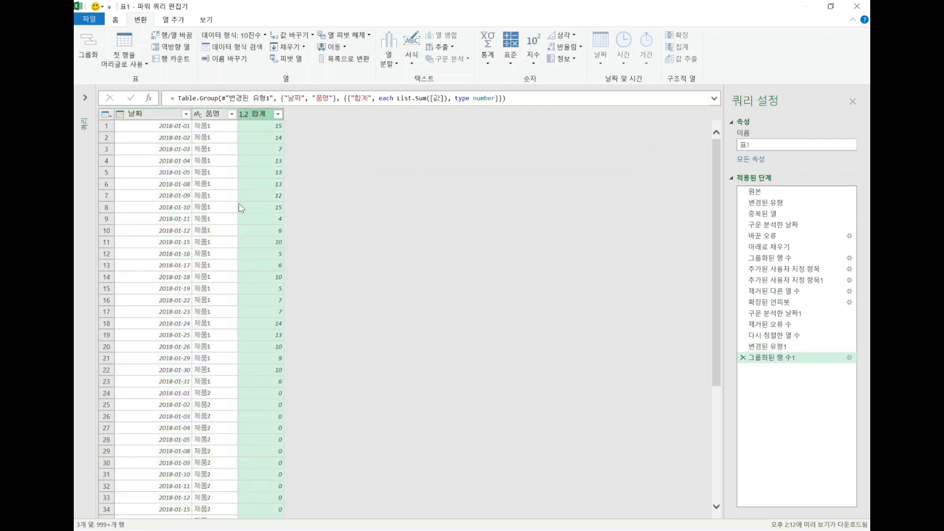
# Review the grouped rows, then close the query editor and load the query as a table on a new worksheet.
pyautogui.scroll(-5, 261, 351)
pyautogui.scroll(-20, 260, 351)
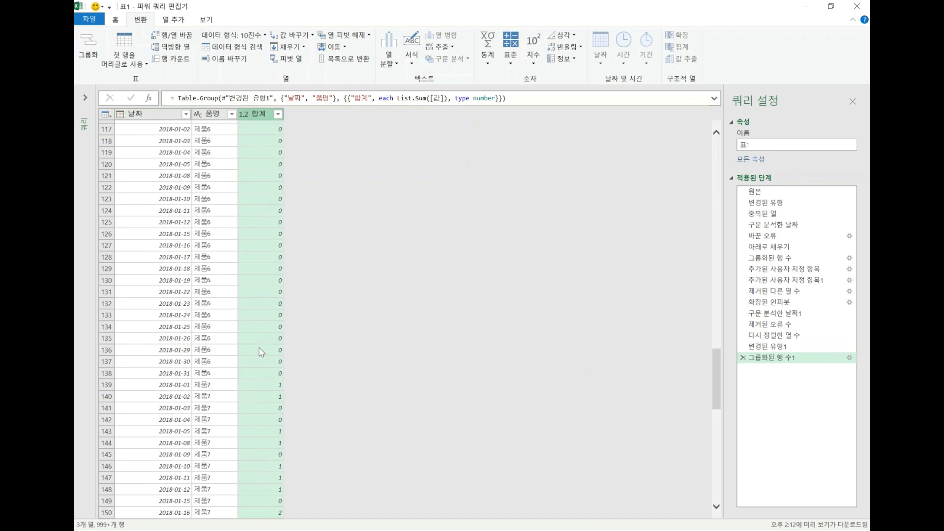
pyautogui.scroll(20, 260, 352)
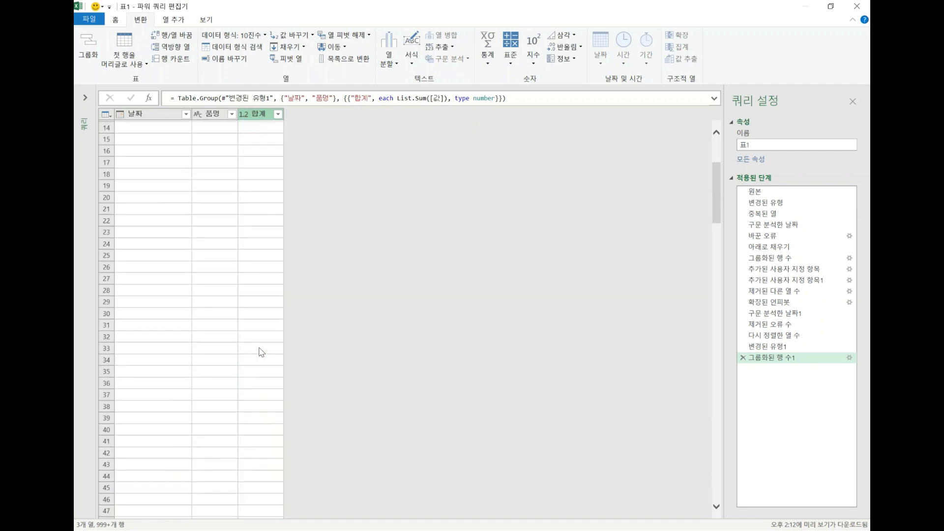
pyautogui.scroll(3, 260, 351)
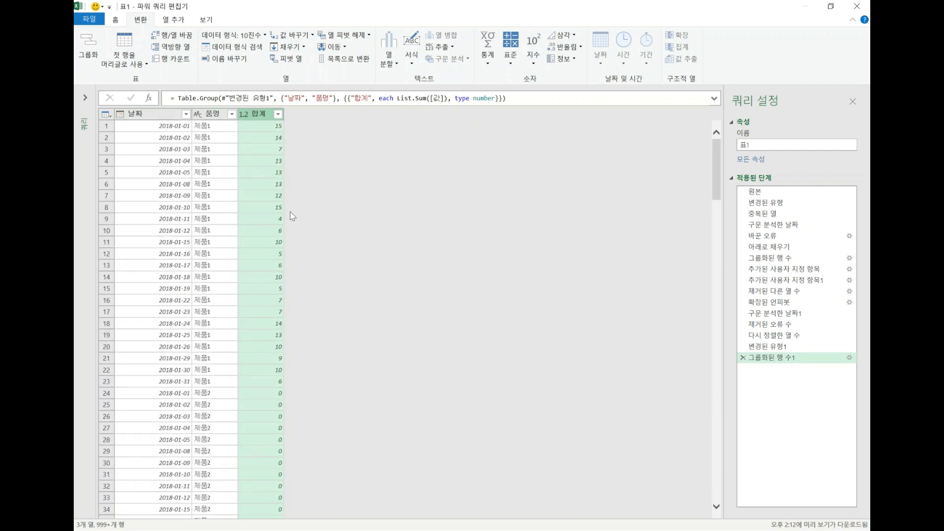
pyautogui.click(116, 20)
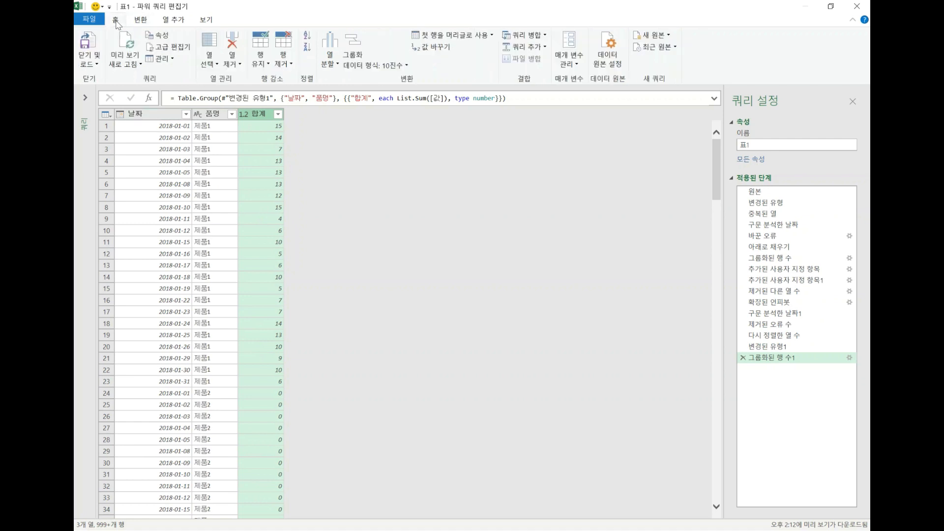
pyautogui.click(87, 69)
pyautogui.click(115, 95)
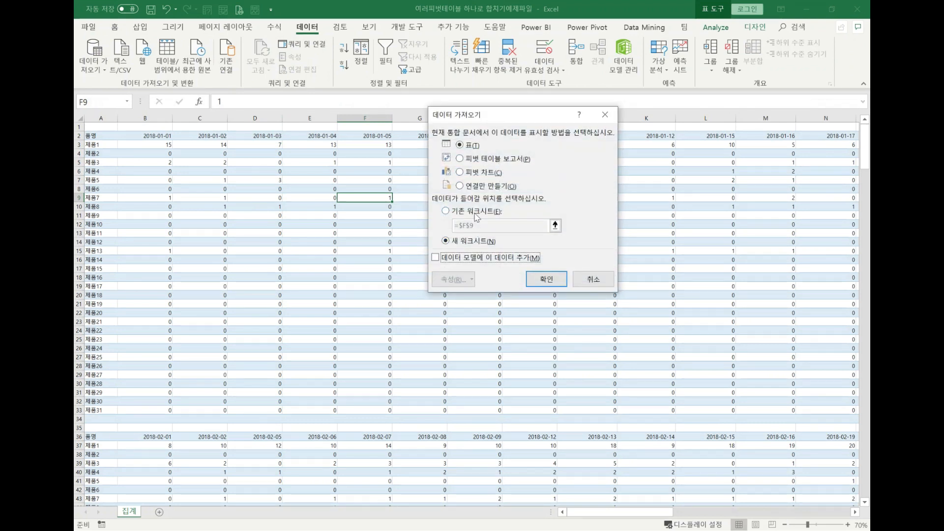
pyautogui.click(545, 279)
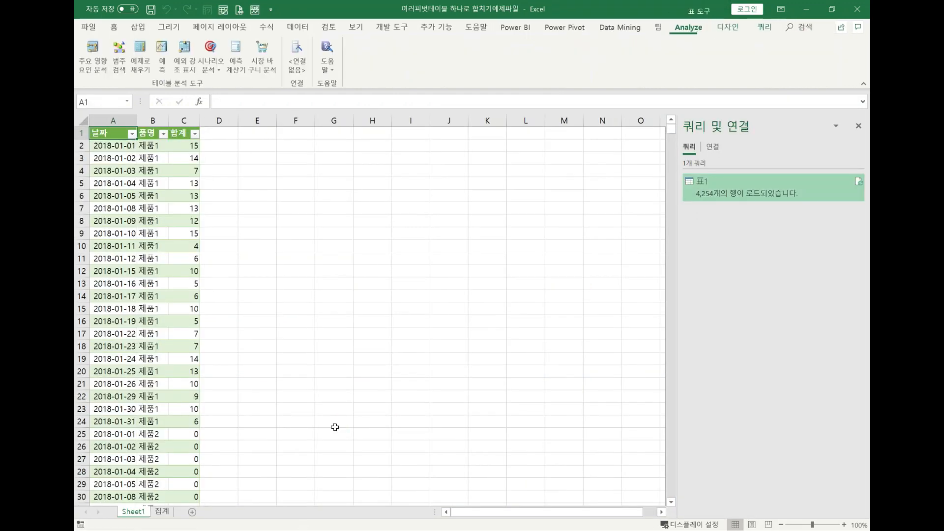
# Select a cell in the loaded table's 합계 column and show the table's design options.
pyautogui.click(127, 183)
pyautogui.click(181, 183)
pyautogui.click(161, 184)
pyautogui.click(116, 183)
pyautogui.click(162, 184)
pyautogui.click(203, 186)
pyautogui.click(193, 194)
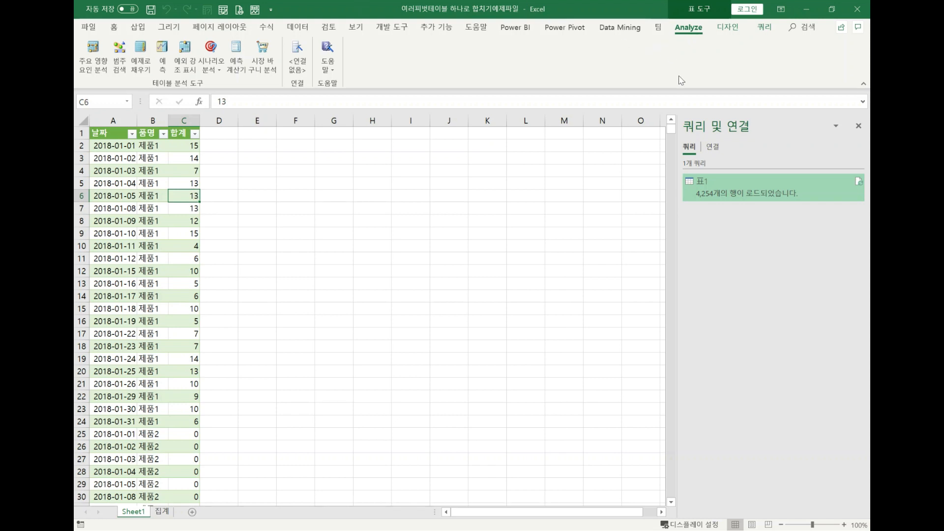
pyautogui.click(728, 27)
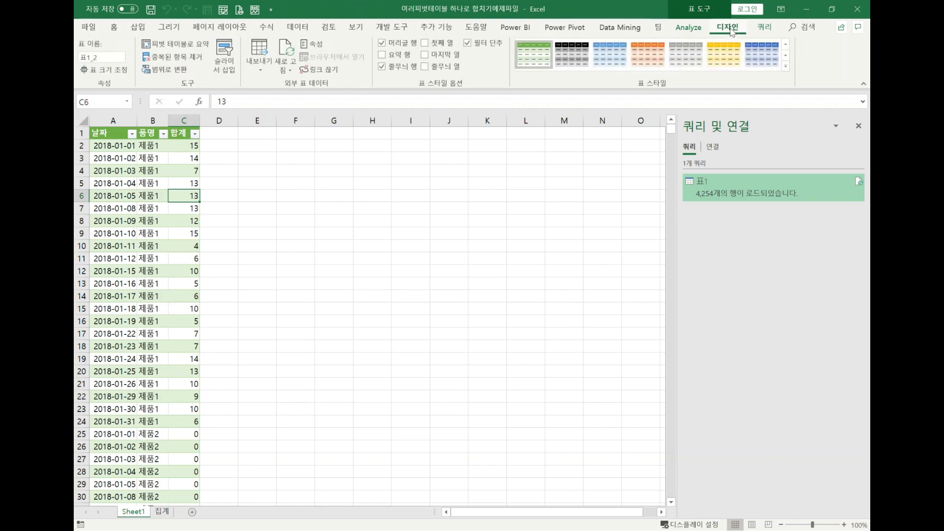